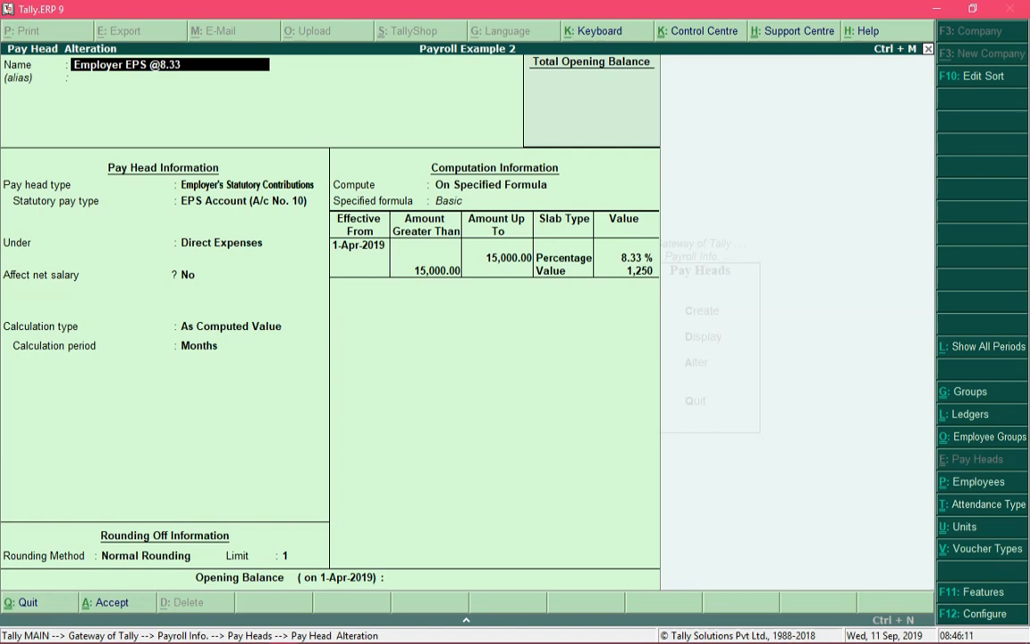
Review the pay head type choices and the statutory pay type of the Employer EPS @8.33 pay head, keeping the existing selections.
key(Return)
key(Return)
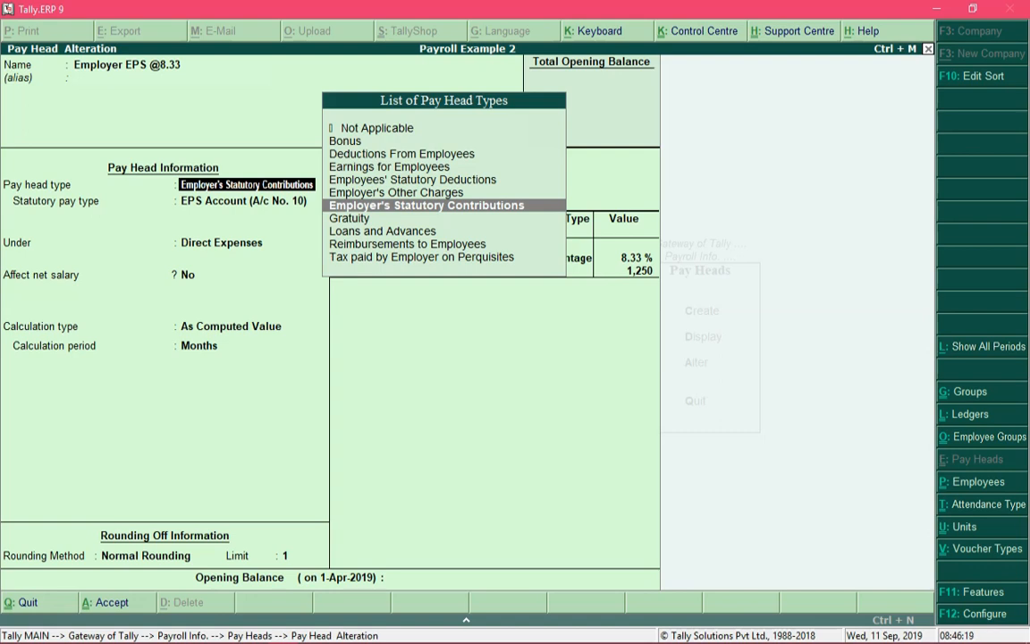
key(Up)
key(Up)
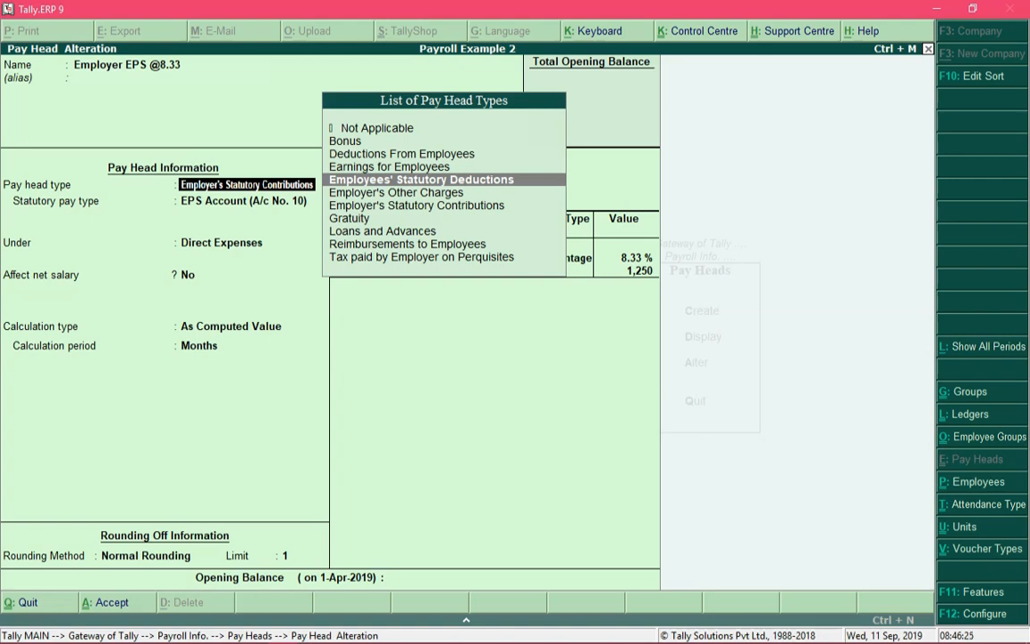
key(Down)
key(Down)
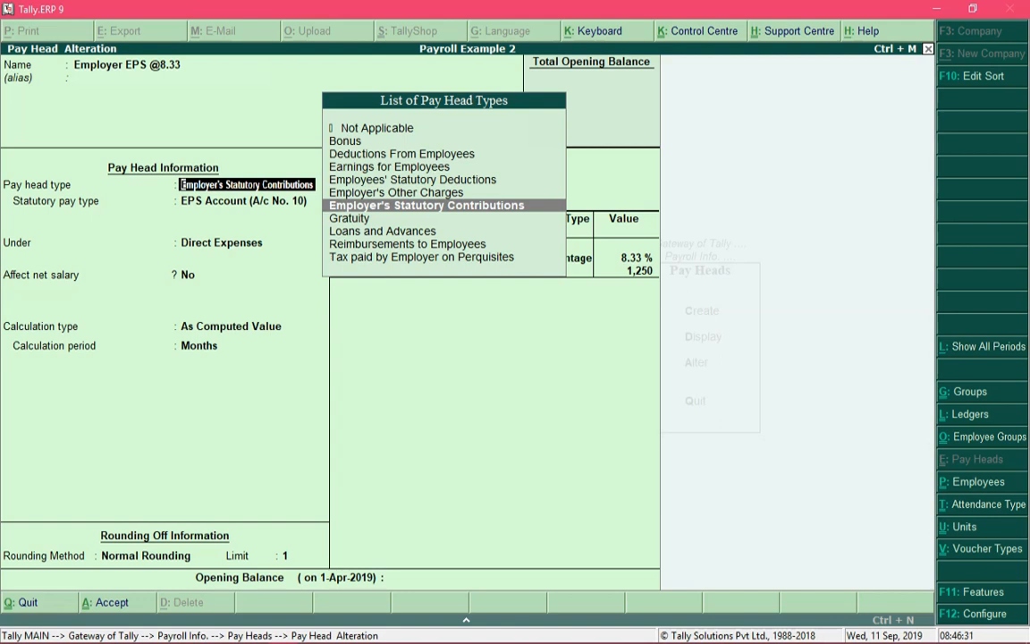
key(Return)
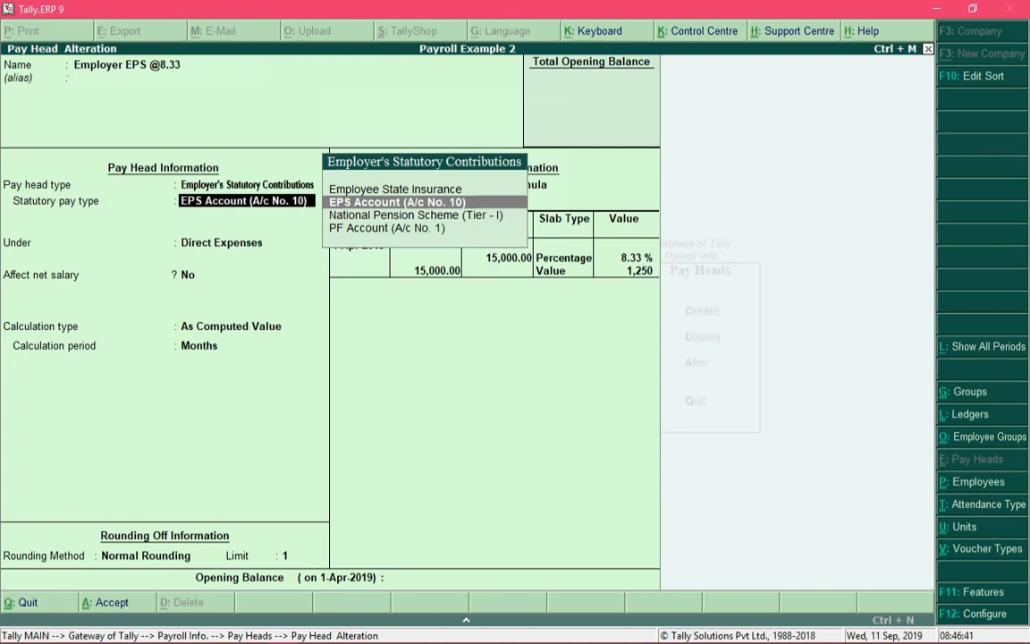
key(Return)
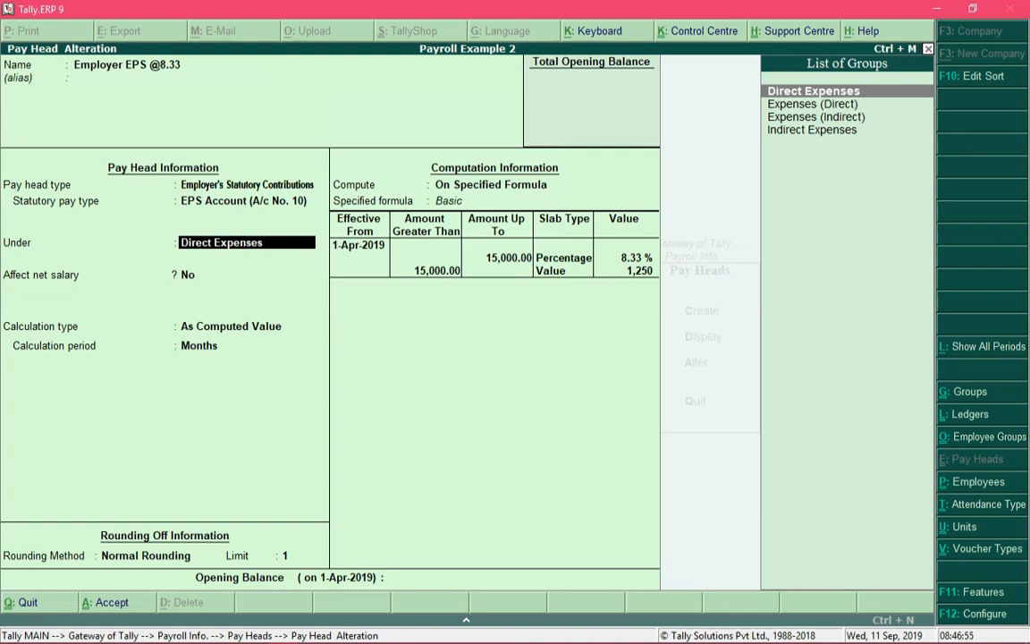
Review the Employer EPS @8.33 pay head's parent group, net salary effect, rounding method and rounding limit, keeping the existing settings.
key(Return)
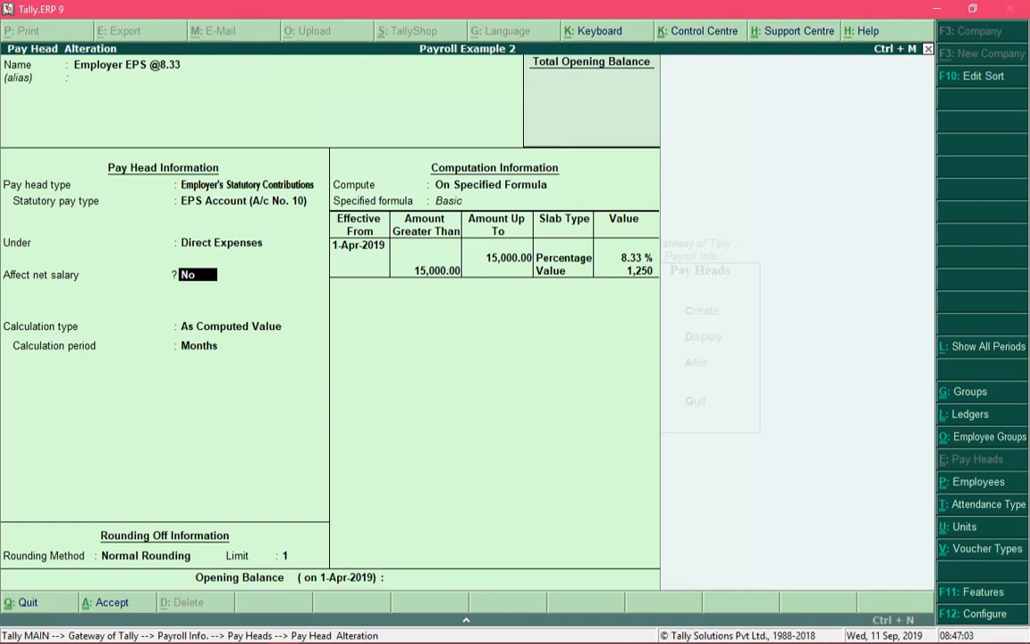
key(Return)
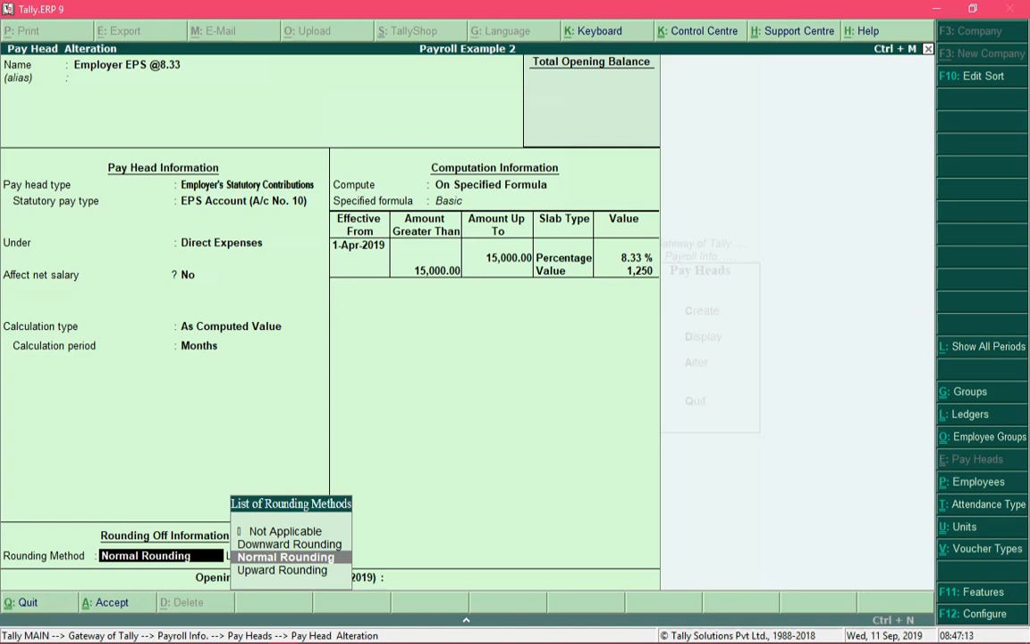
key(Return)
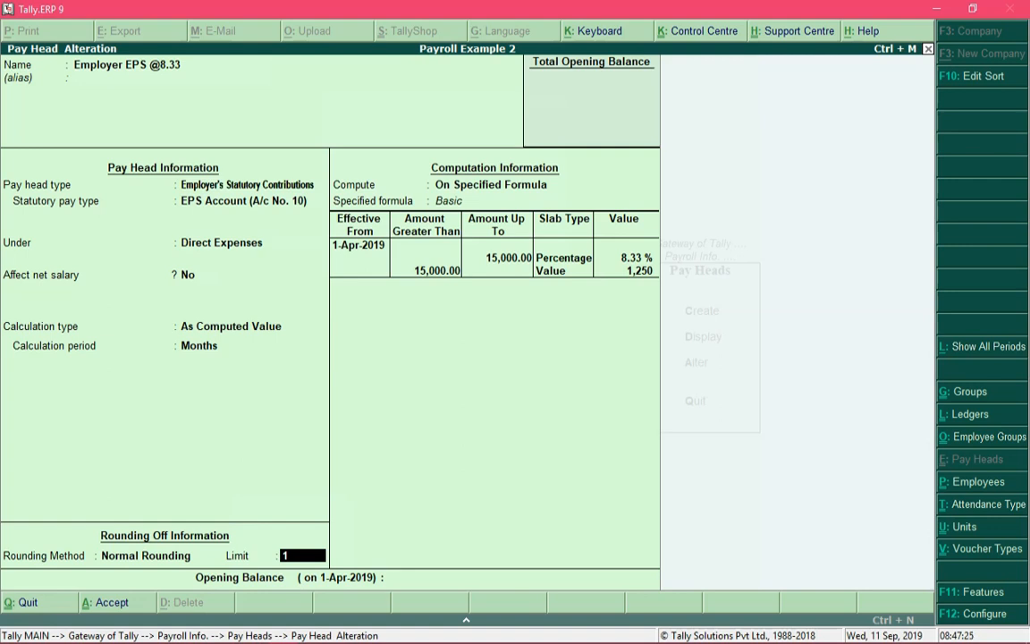
key(Return)
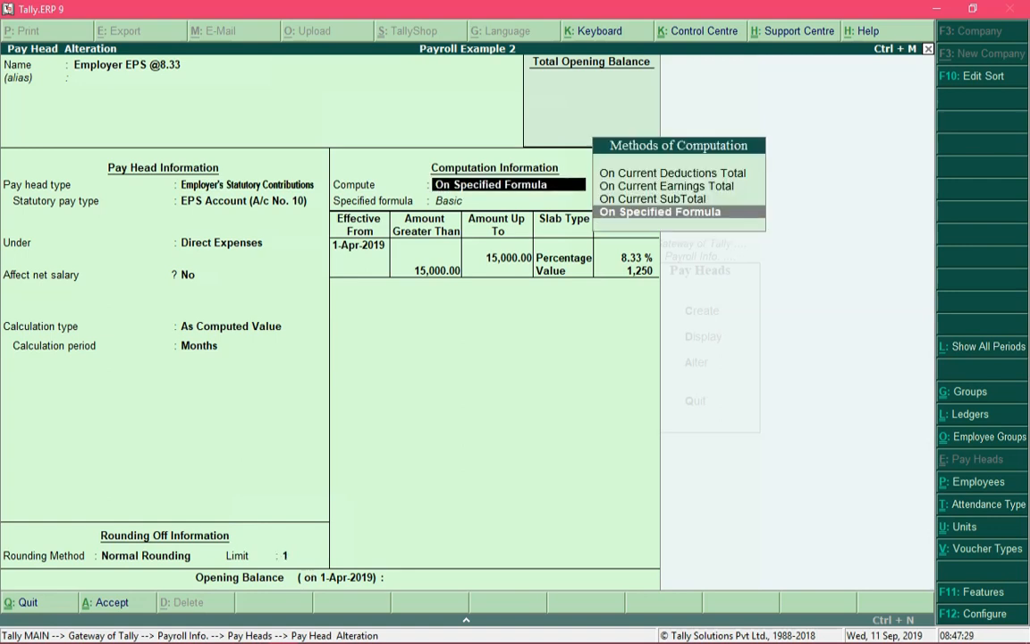
Examine the Employer EPS @8.33 pay head's computation method and the pay head used in its specified formula.
key(Return)
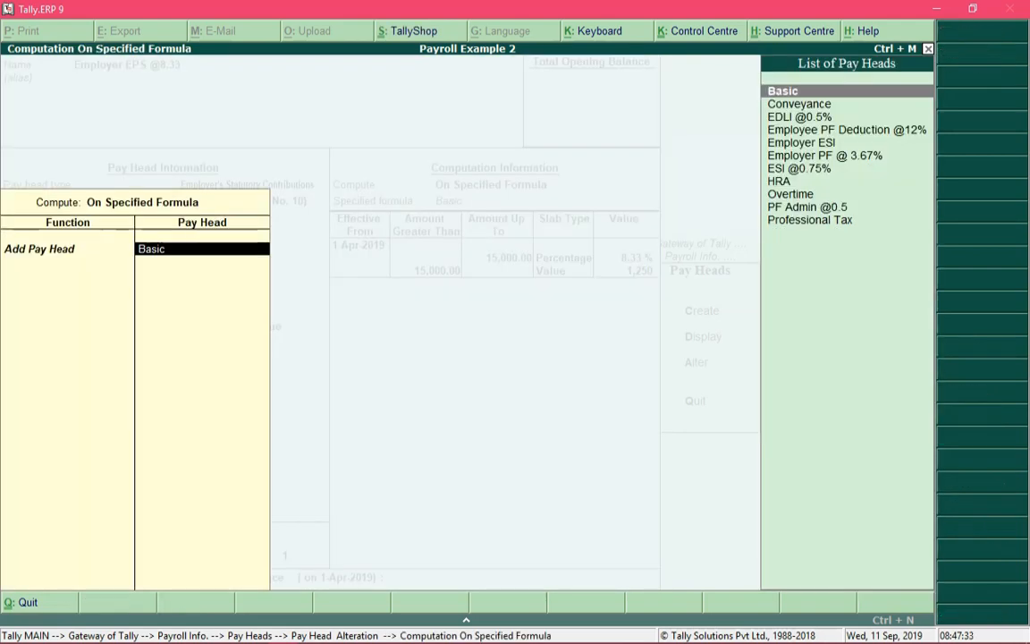
key(Return)
key(Return)
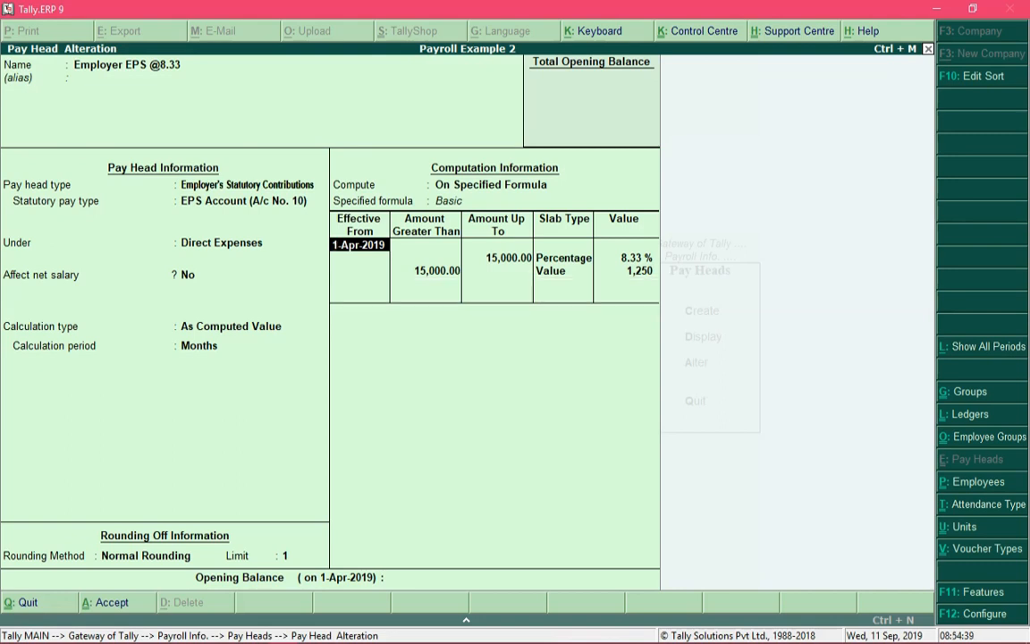
Examine the effective date, upper limit, slab type and rate of the Employer EPS slab for amounts up to 15,000.
key(Return)
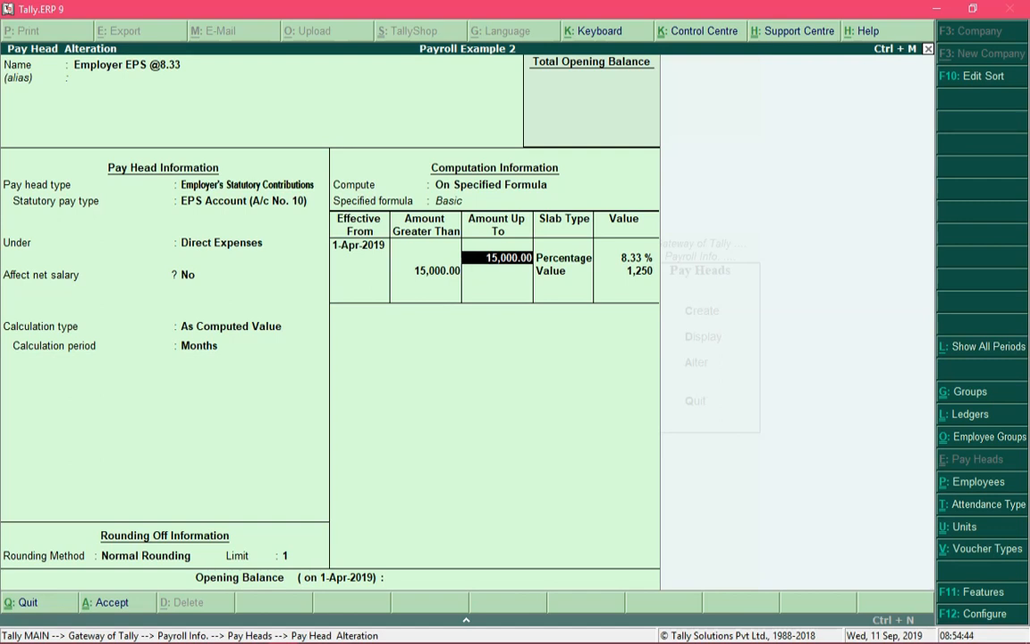
key(Return)
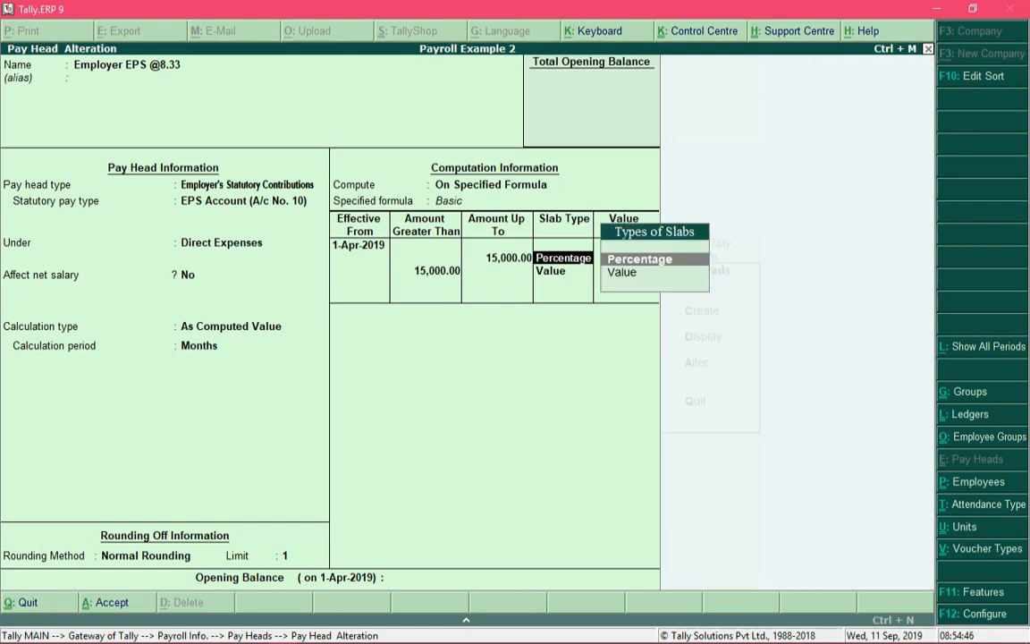
key(Return)
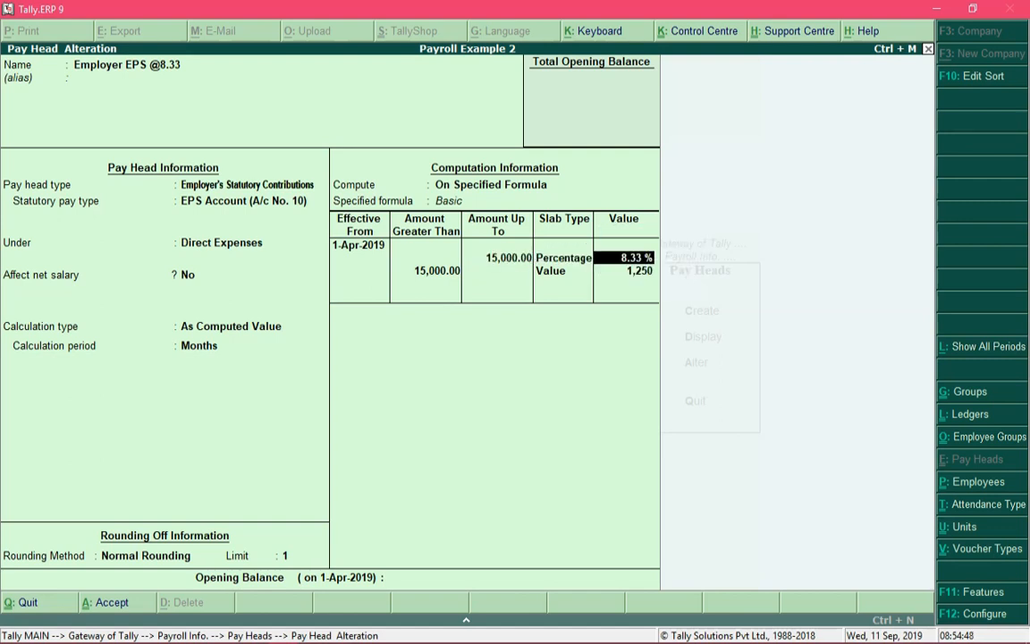
key(BackSpace)
key(BackSpace)
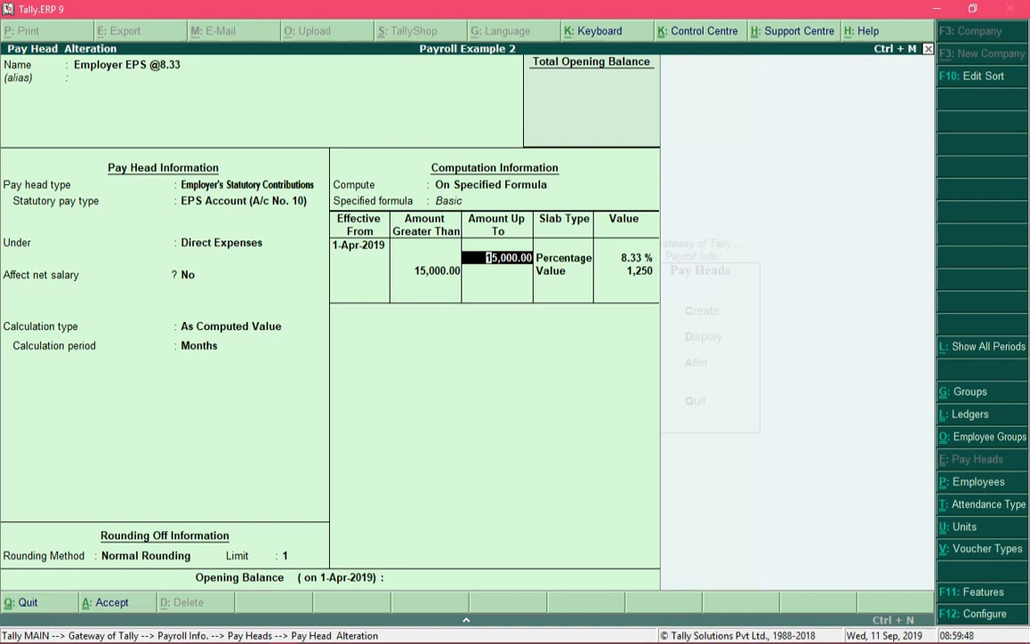
key(Return)
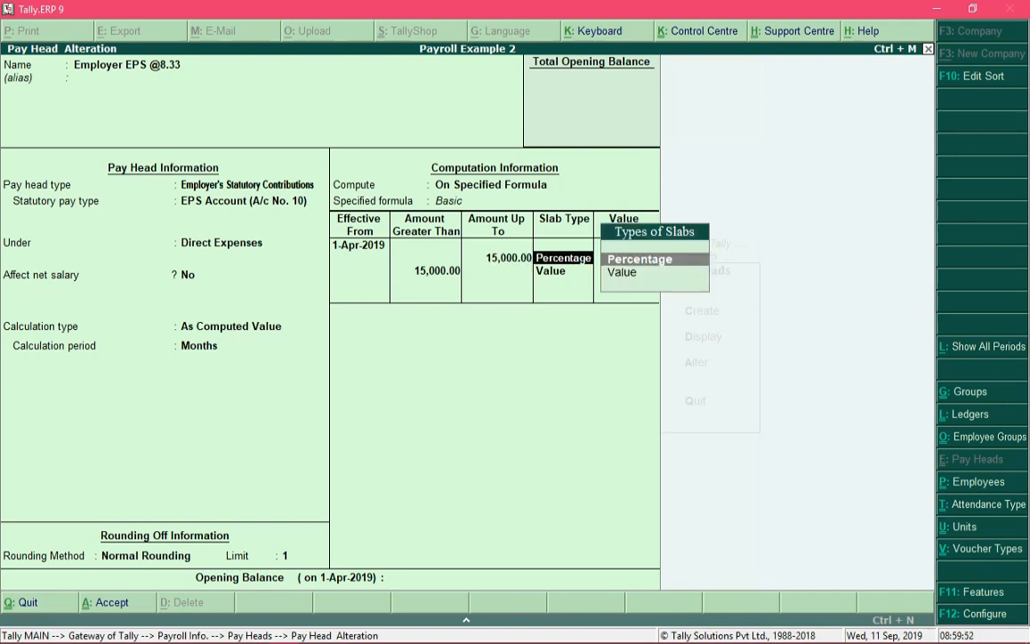
key(Return)
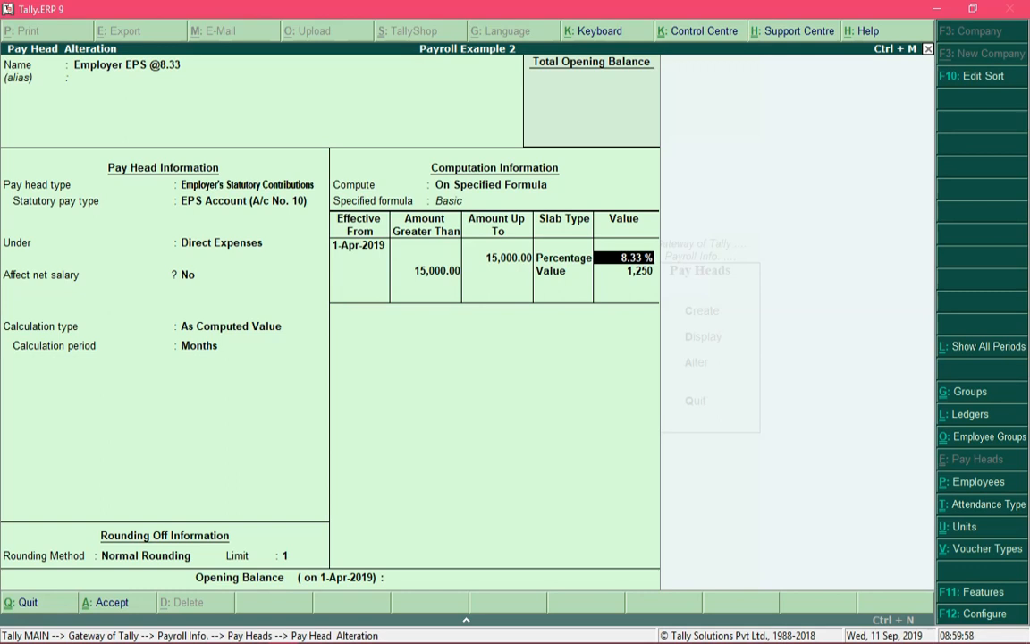
key(Return)
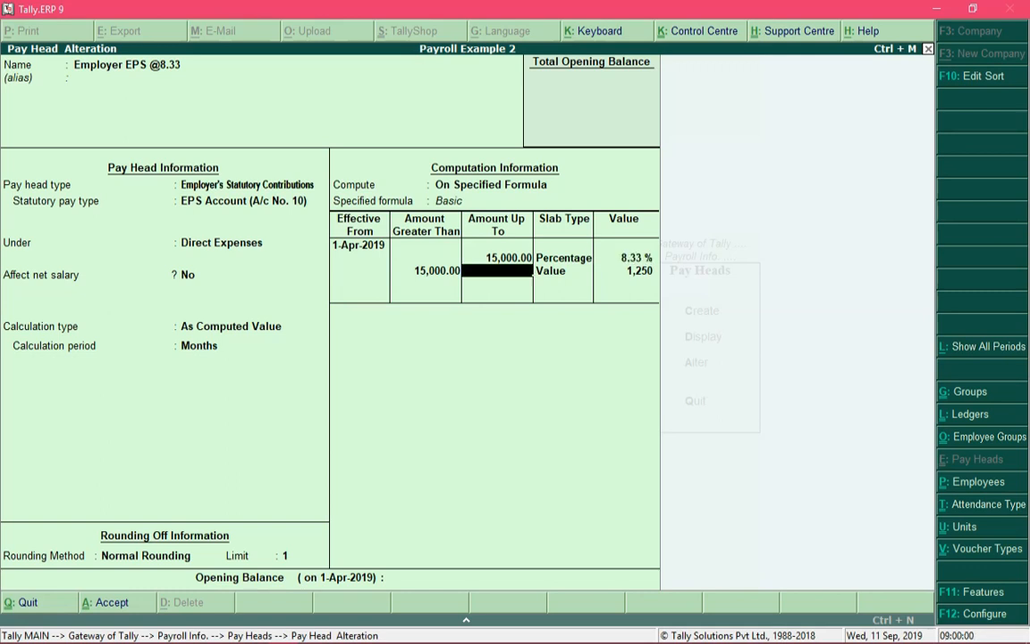
Check the slab type and value for amounts above 15,000, and leave the Employer EPS opening balance blank.
key(Return)
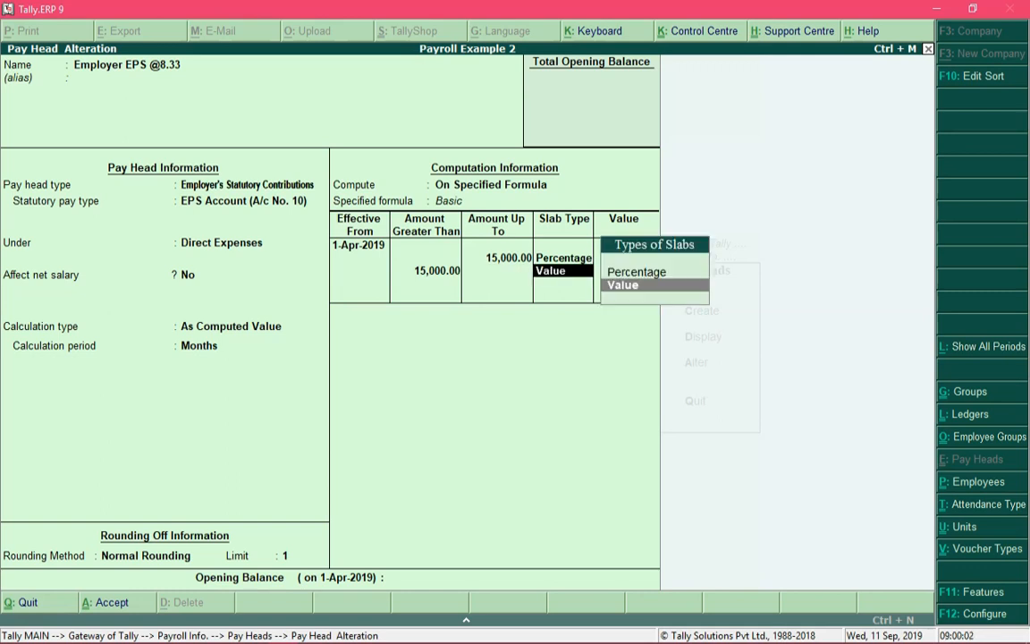
key(Return)
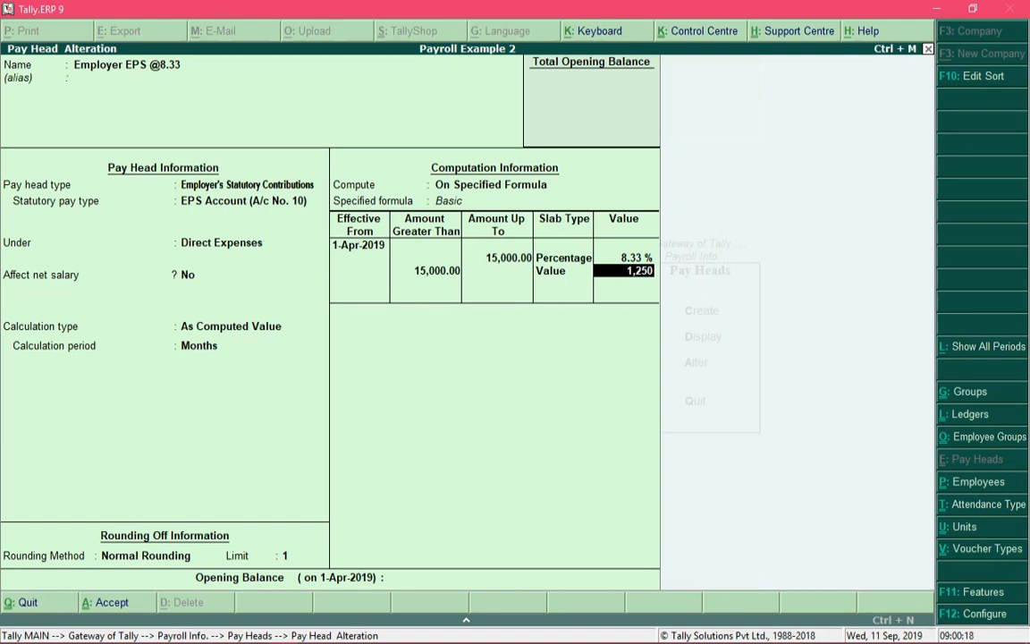
key(BackSpace)
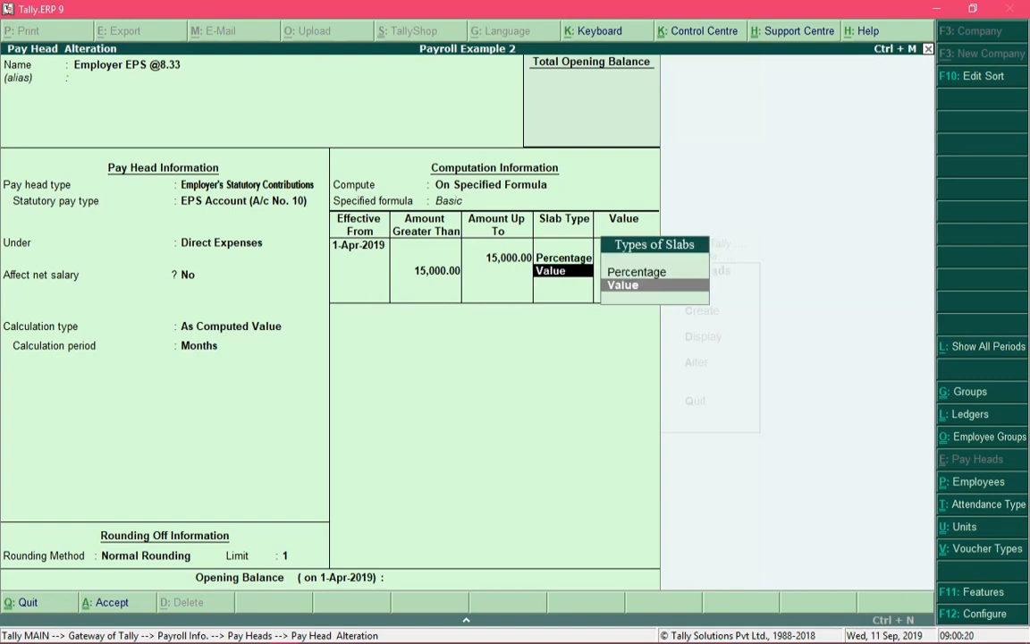
key(Return)
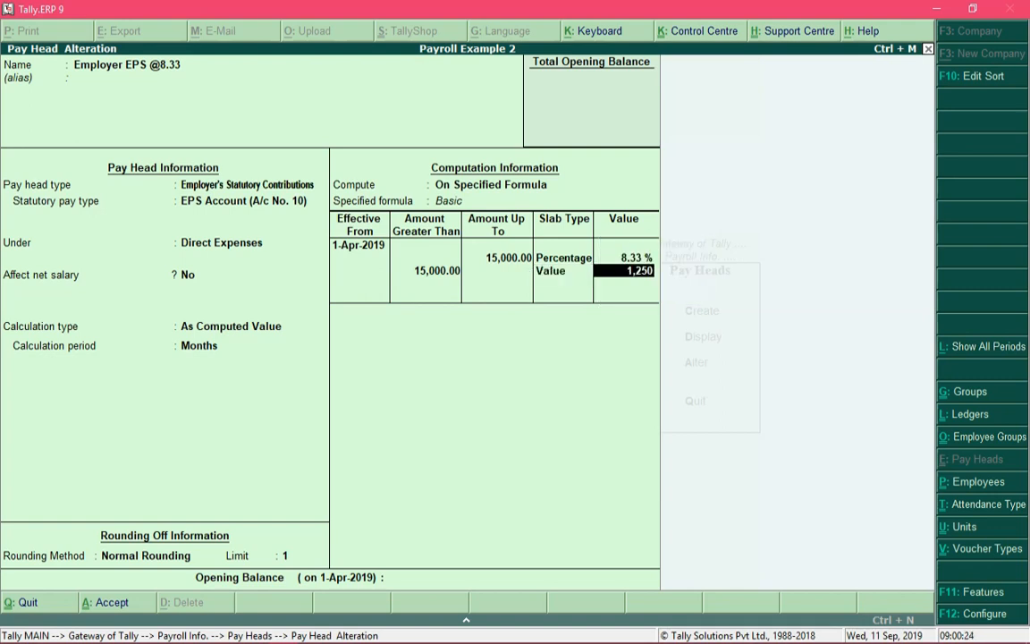
key(Return)
key(Return)
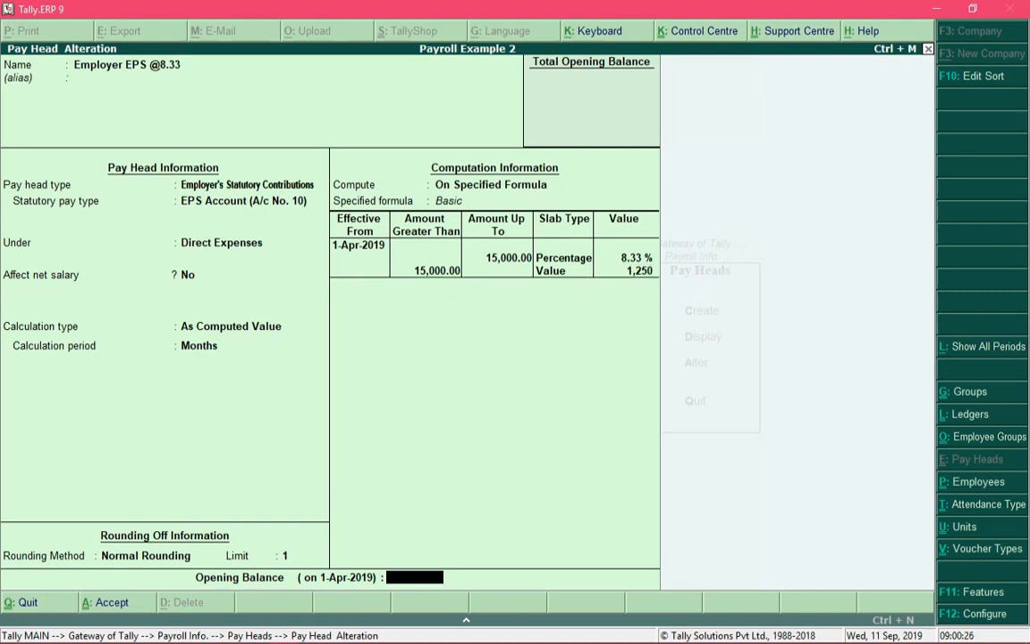
key(Return)
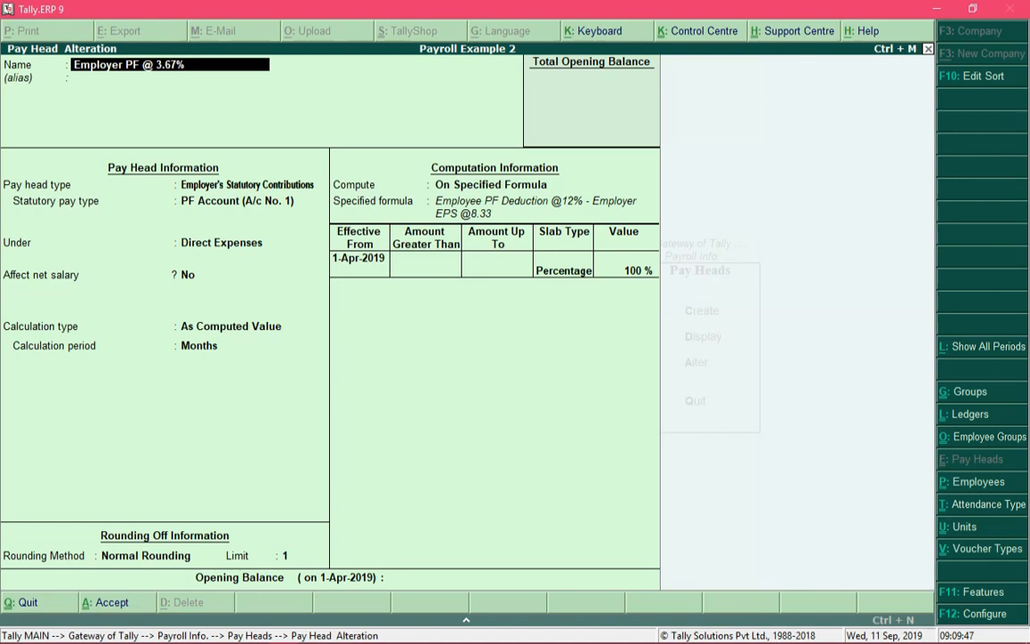
Review the pay head type and statutory pay type of the Employer PF @ 3.67% pay head, keeping the existing selections.
key(Return)
key(Return)
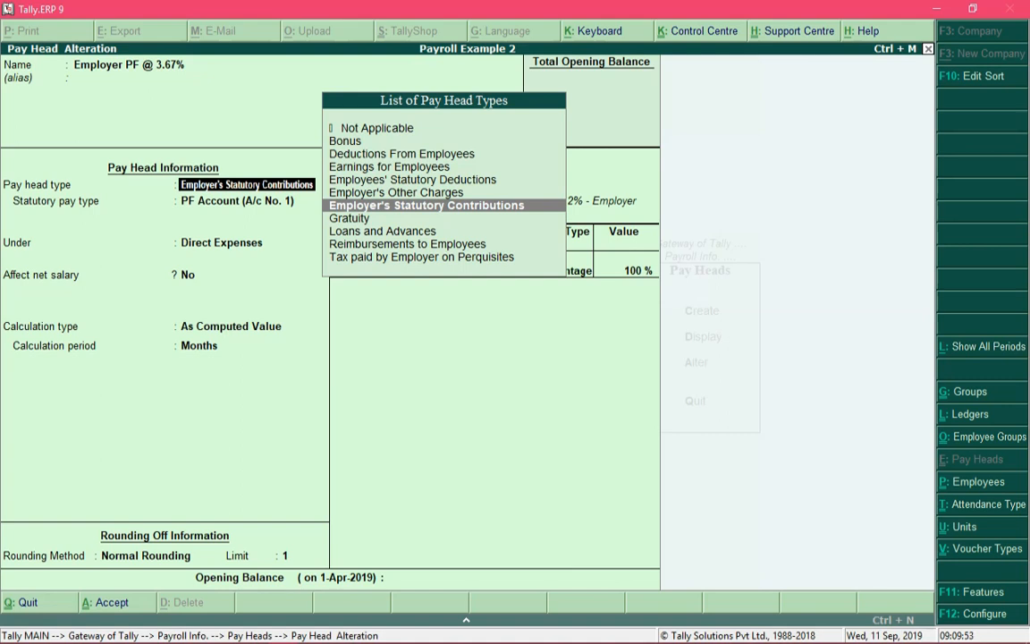
key(Return)
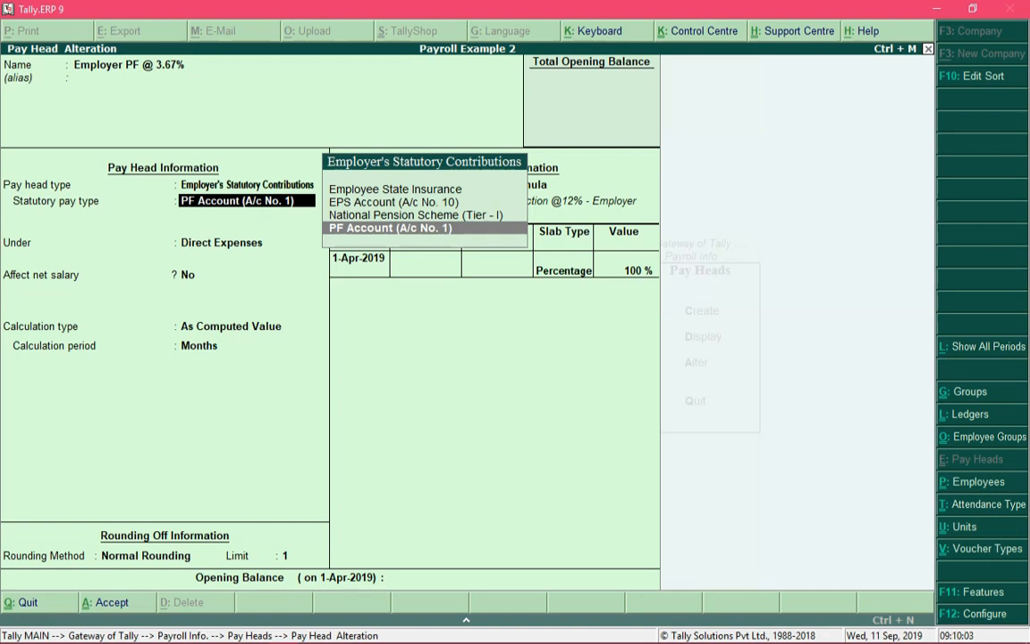
key(Return)
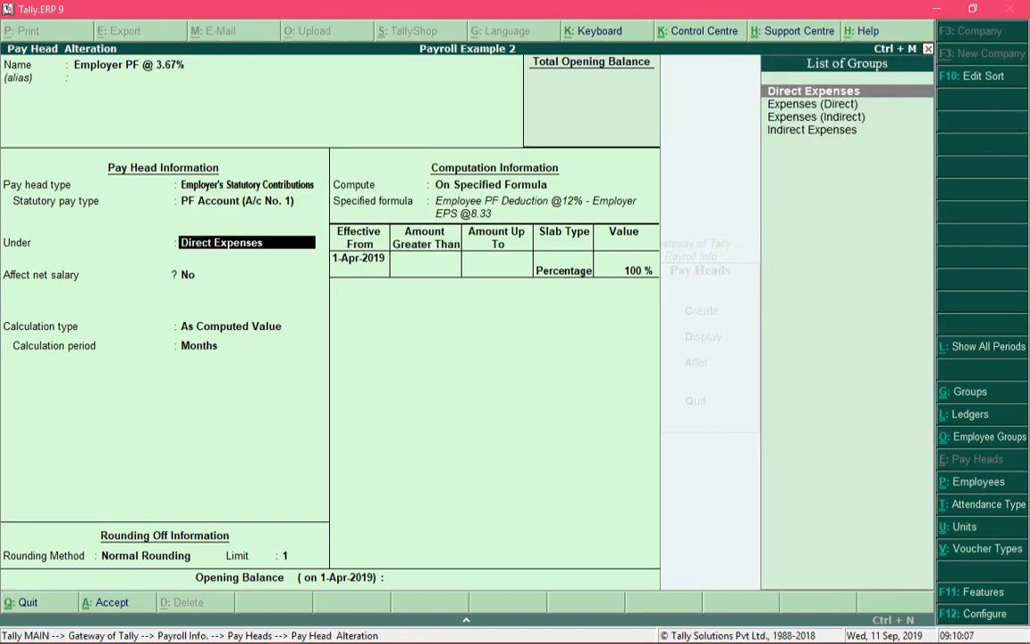
Review the Employer PF @ 3.67% pay head's parent group, net salary effect, rounding method and rounding limit, keeping the existing settings.
key(Return)
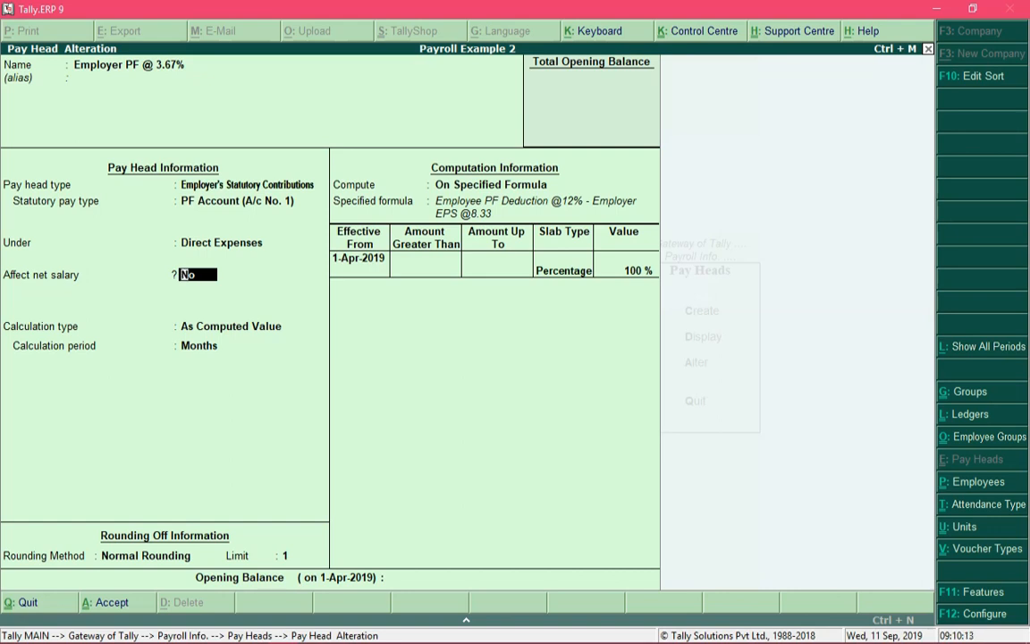
key(Return)
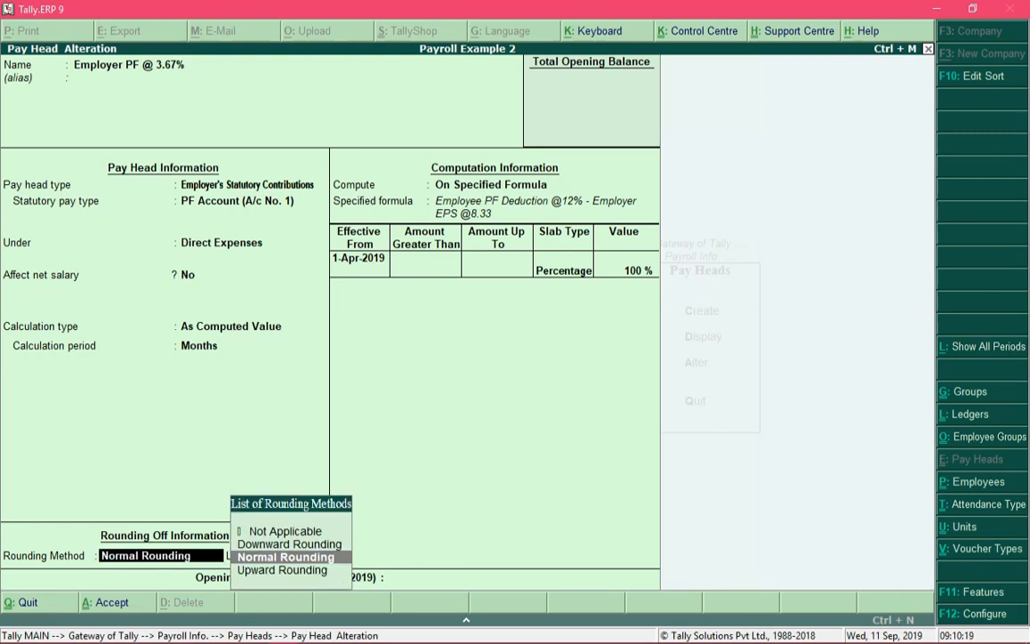
key(Return)
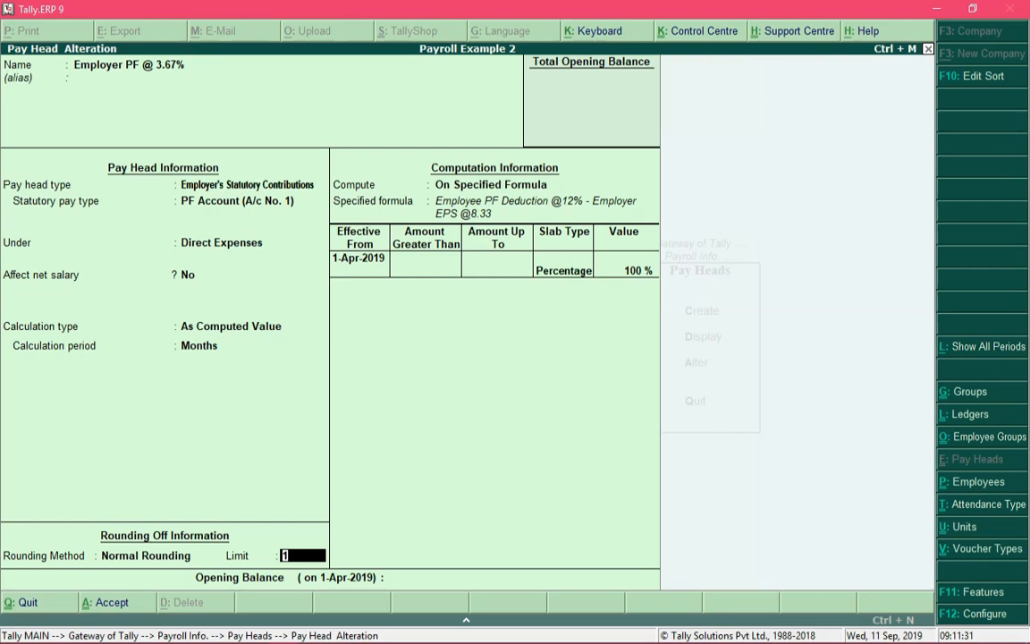
key(Return)
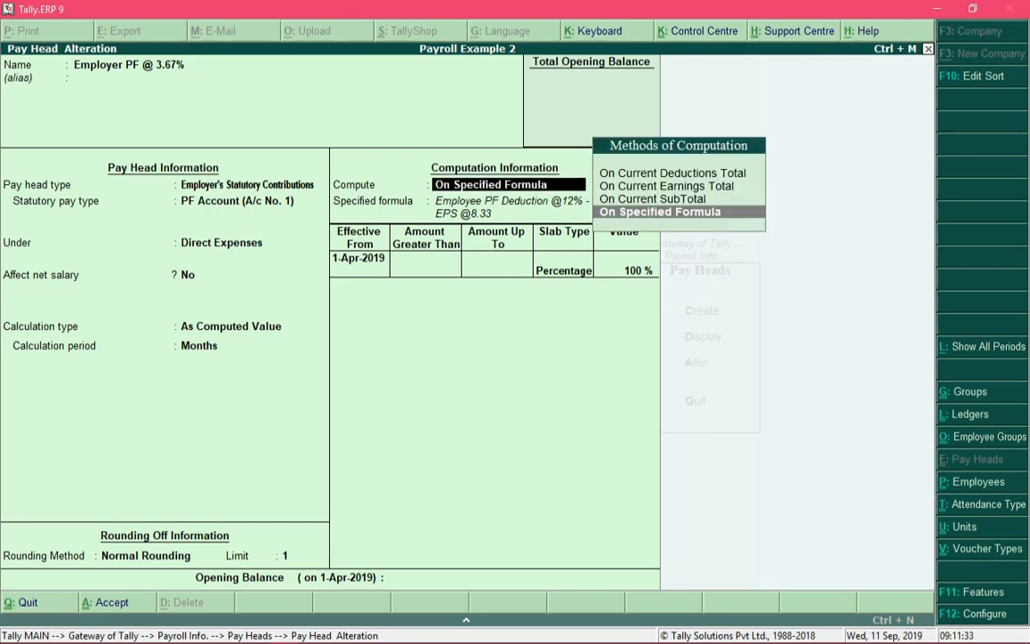
Review the Employer PF @ 3.67% formula, checking which pay heads are added and subtracted, and keep its existing entries.
key(Return)
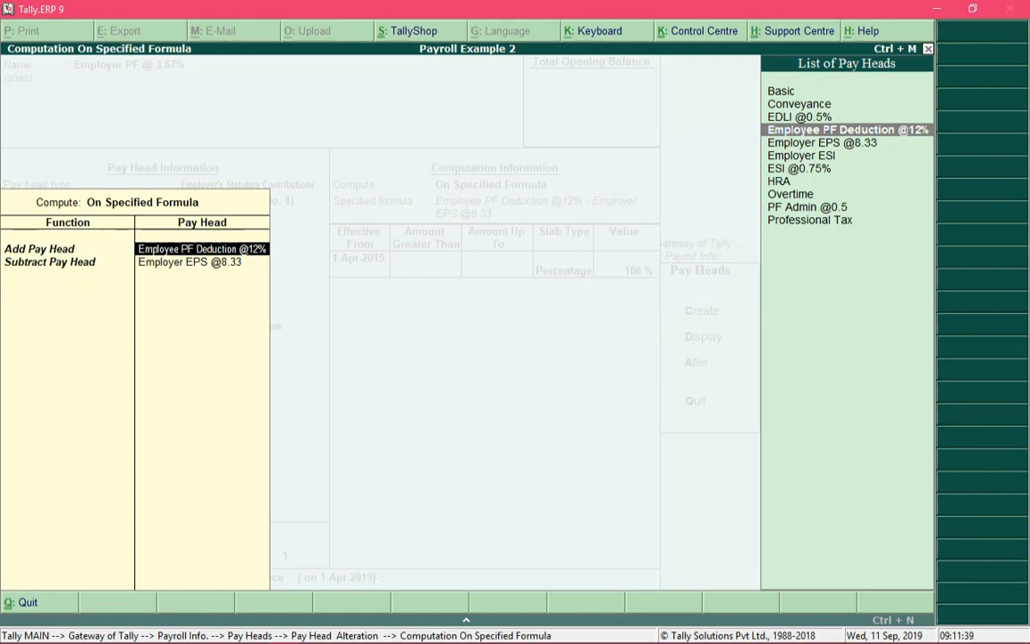
key(Return)
key(Return)
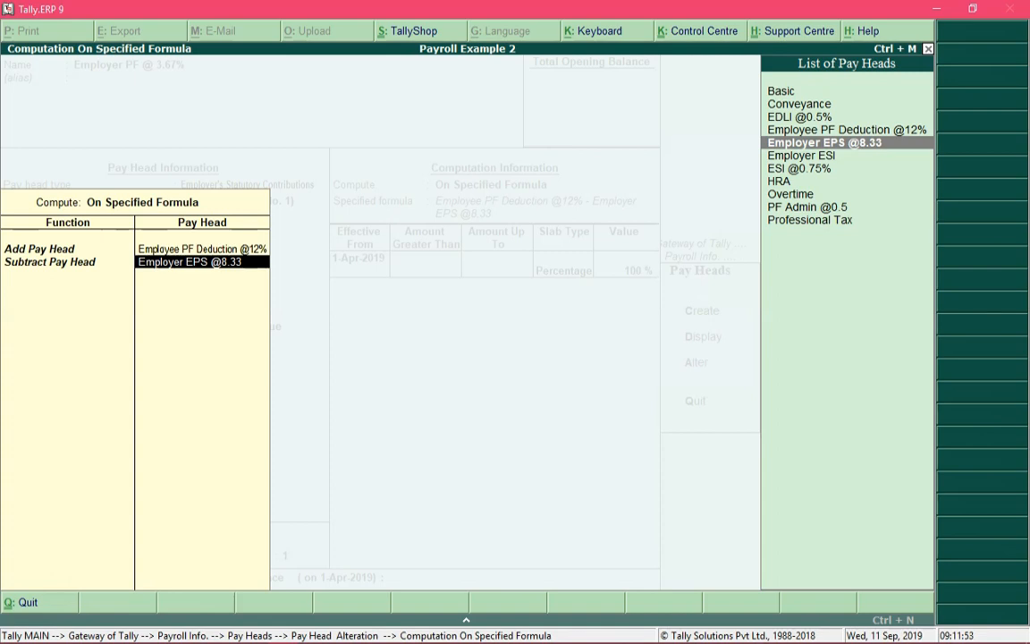
key(BackSpace)
key(BackSpace)
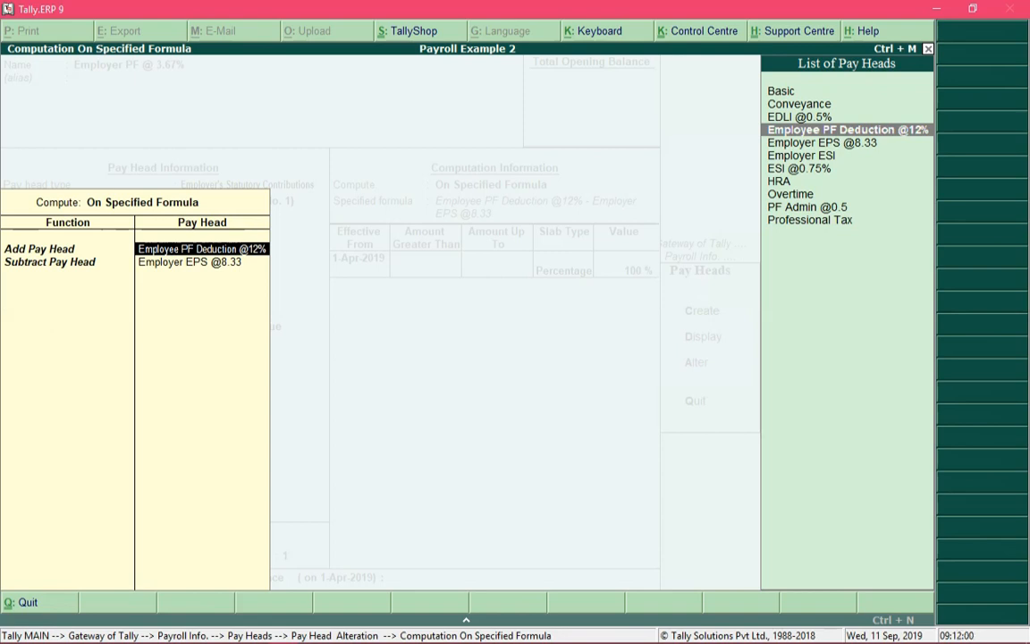
key(Return)
key(Return)
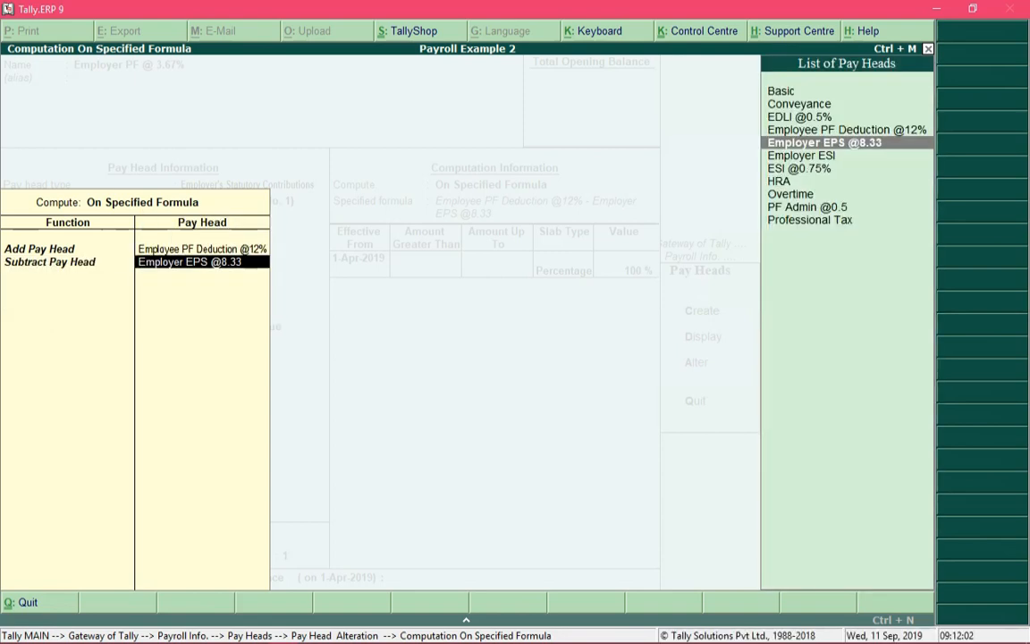
key(BackSpace)
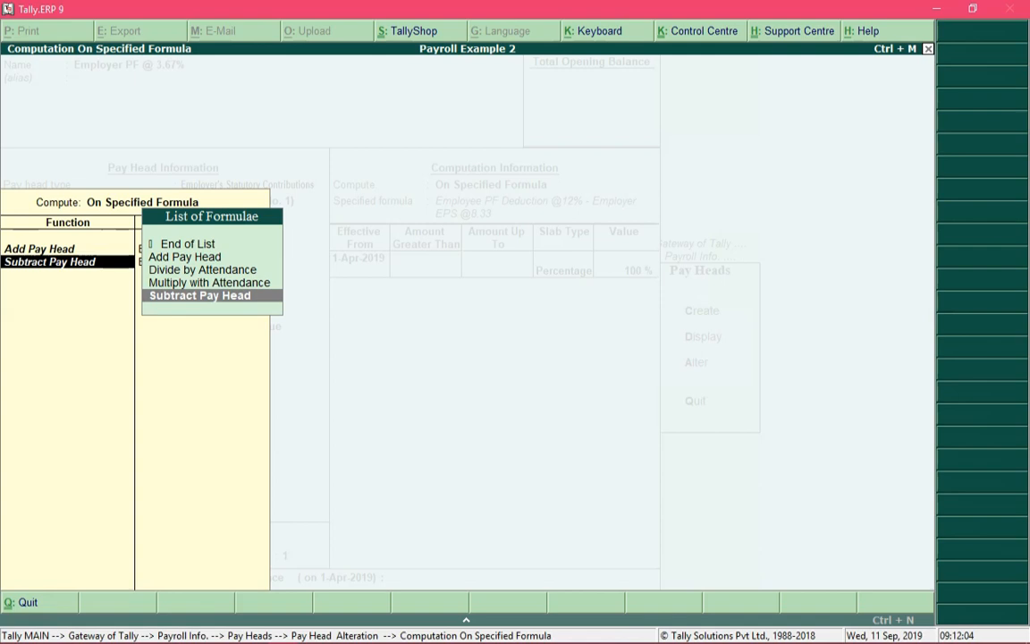
key(Return)
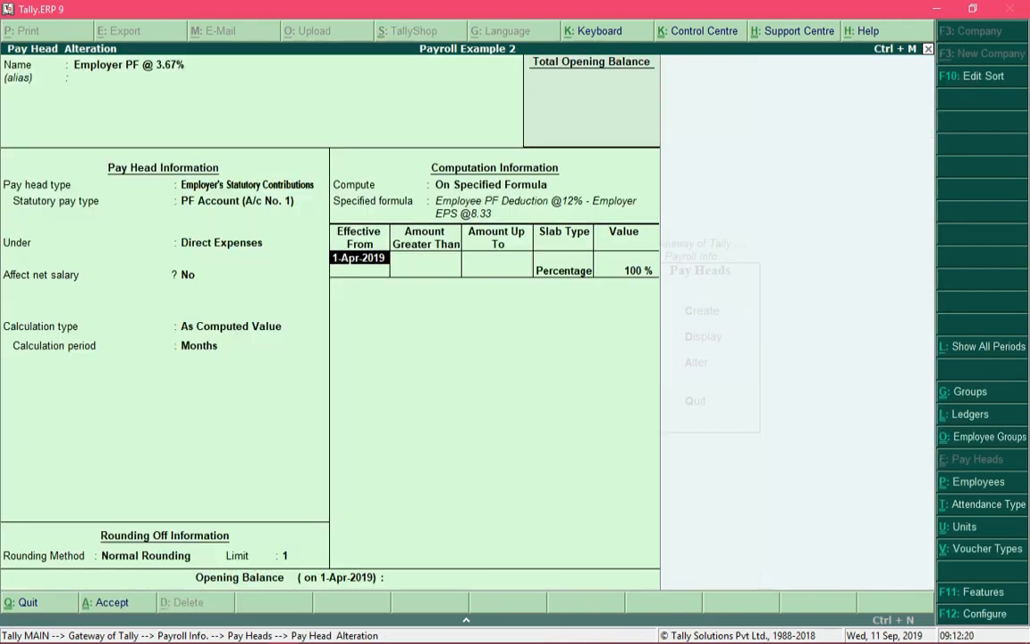
Check the effective date, slab type and value of Employer PF @ 3.67%, and leave its opening balance blank.
key(Return)
key(Return)
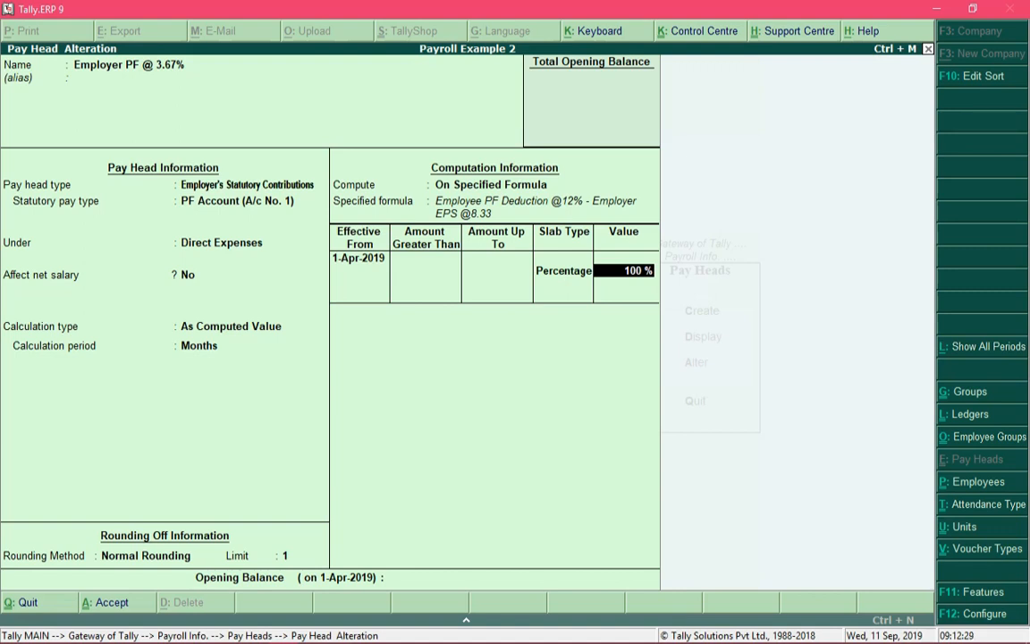
key(Return)
key(Return)
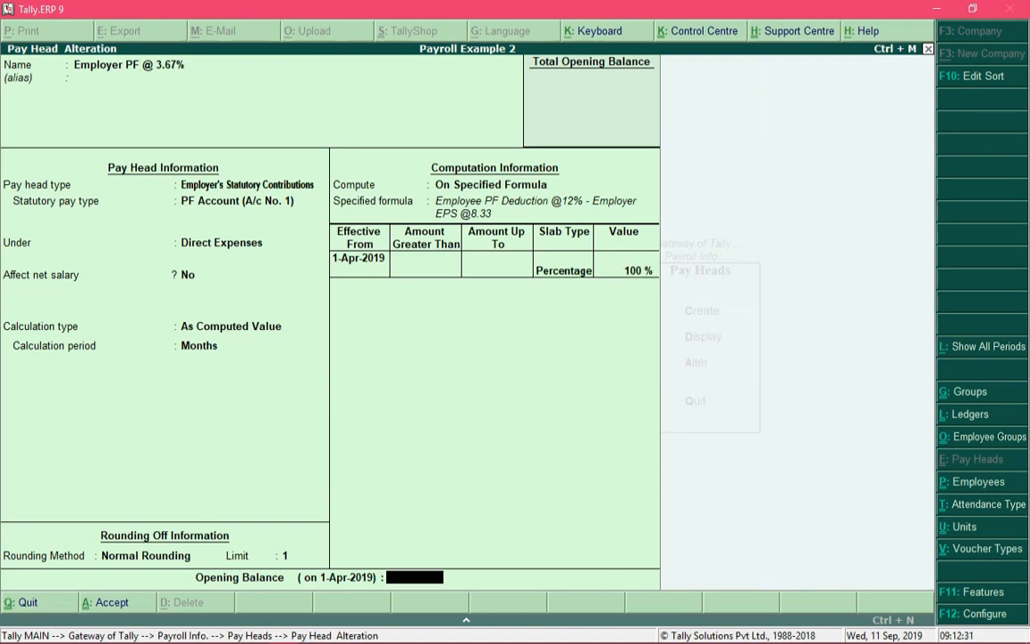
key(Return)
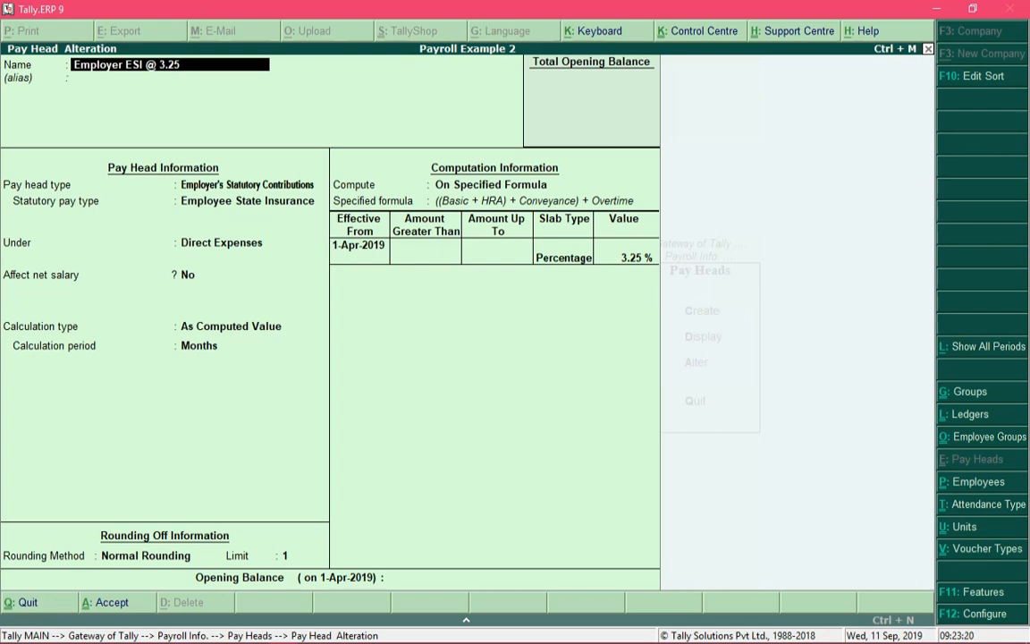
Review the name, pay head type and statutory pay type of the Employer ESI @ 3.25 pay head, keeping the existing selections.
key(Return)
key(Return)
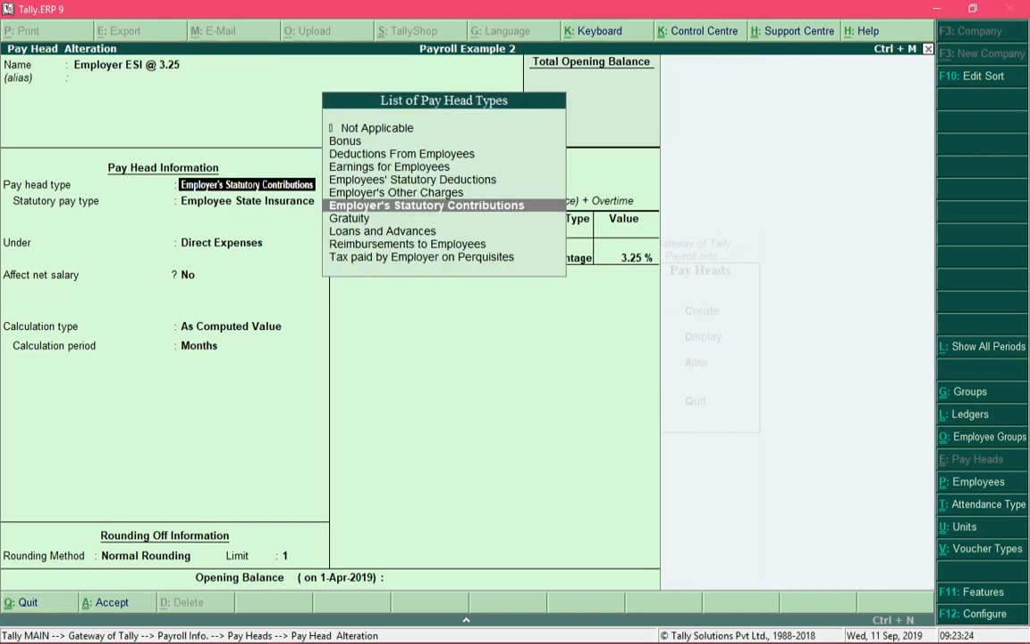
key(Return)
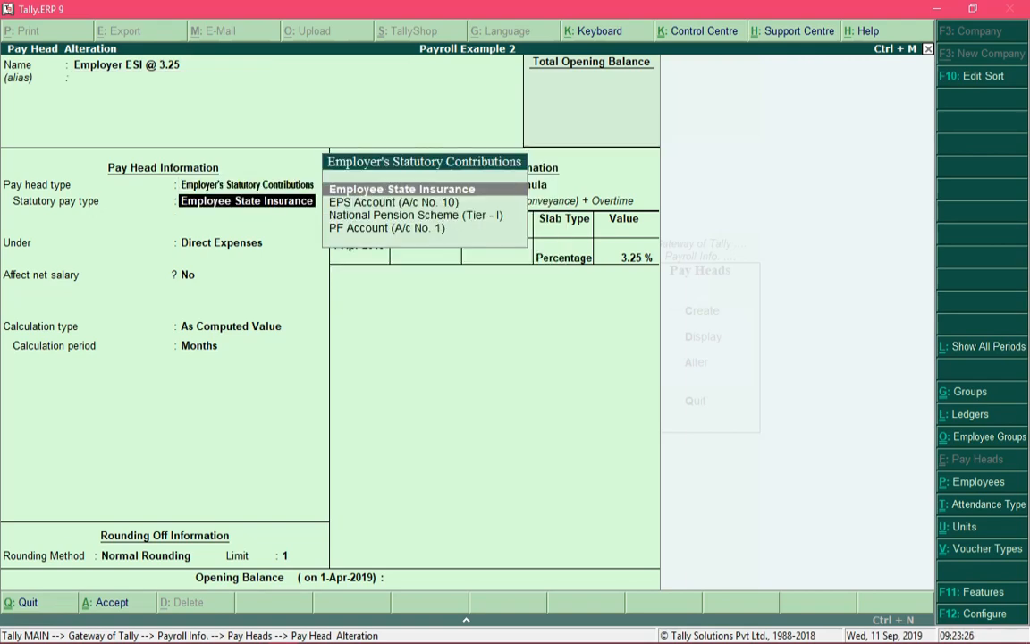
key(Return)
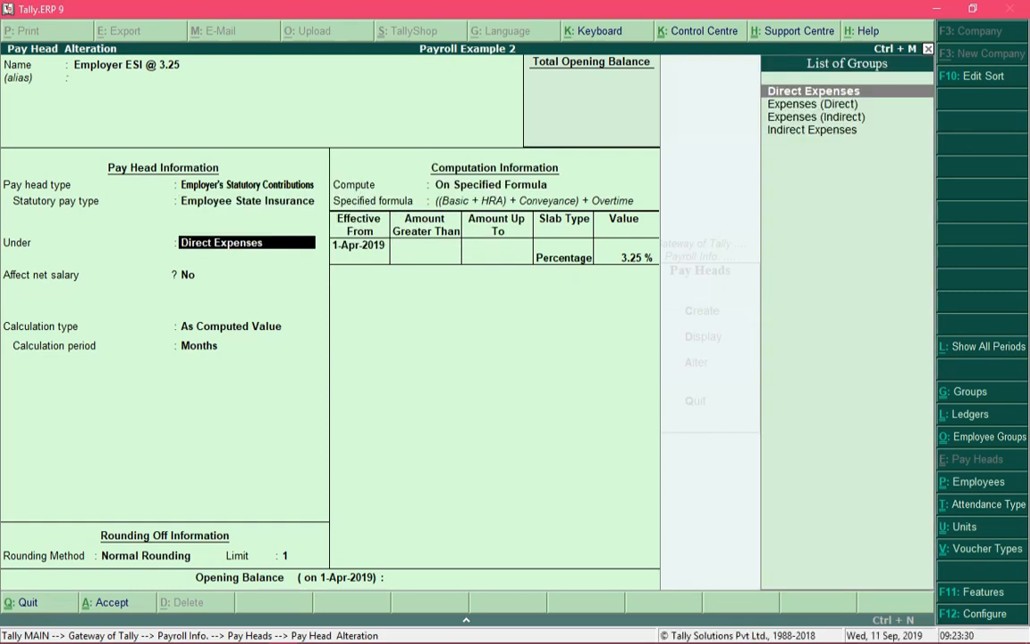
Review the Employer ESI @ 3.25 pay head's parent group, net salary effect, rounding method and rounding limit, keeping the existing settings.
key(Return)
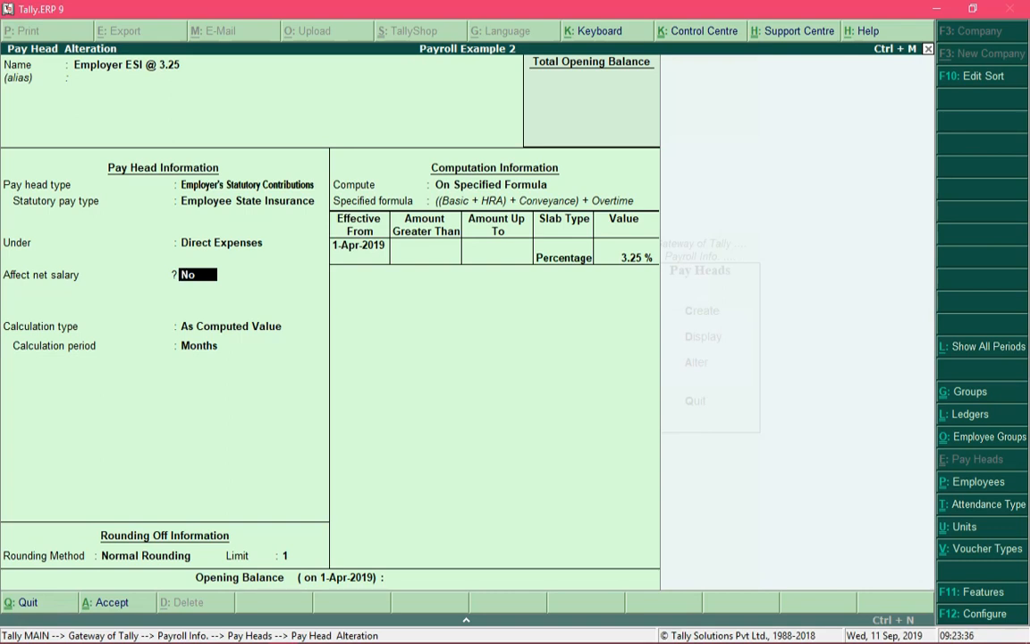
key(Return)
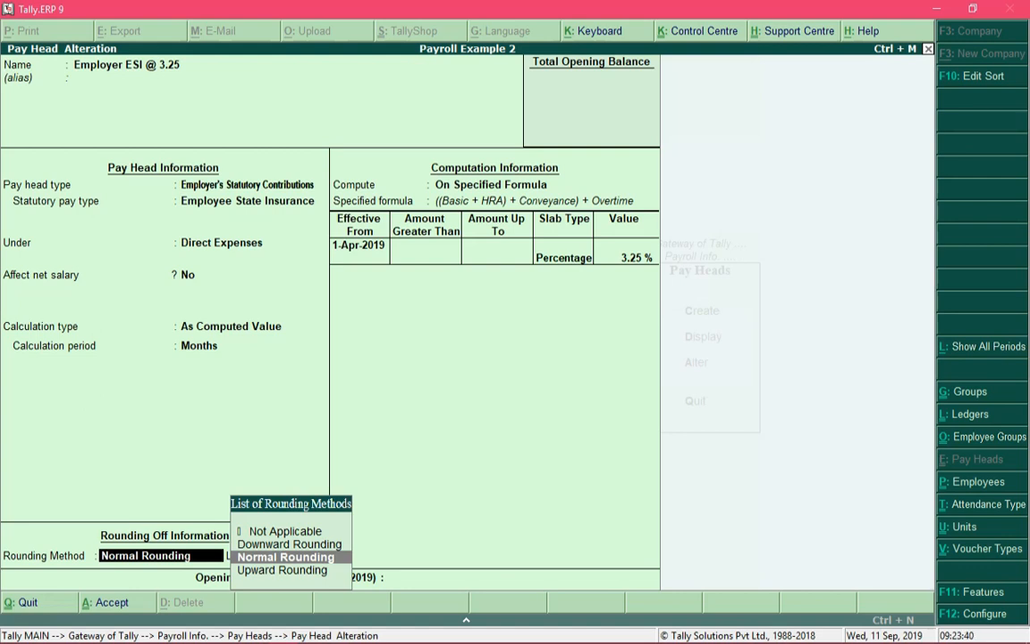
key(Return)
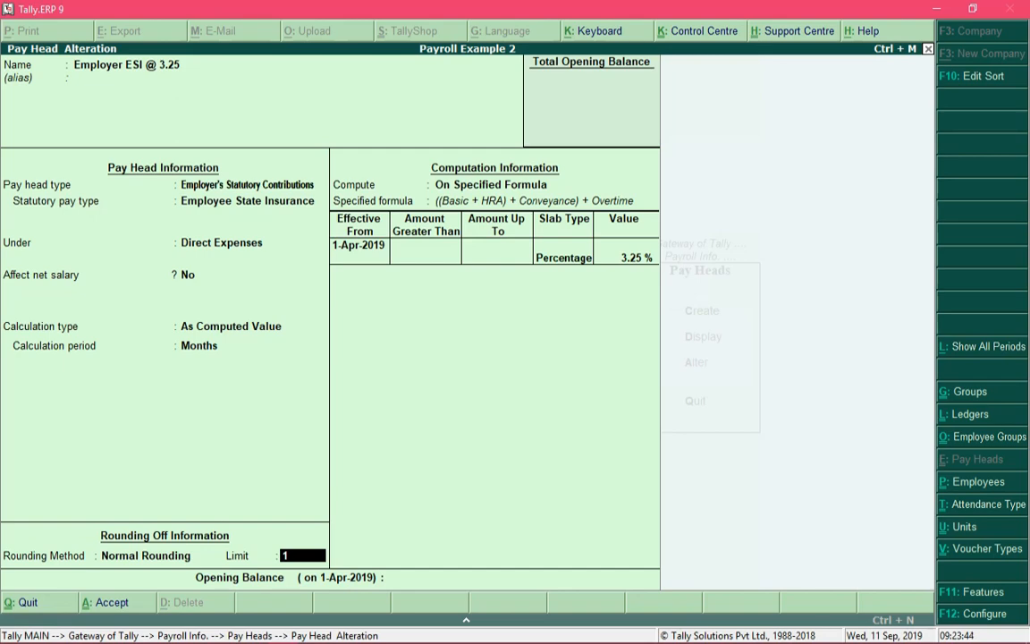
key(Return)
Review each function and pay head in the Employer ESI @ 3.25 specified formula, and end the list with the entries kept.
key(Return)
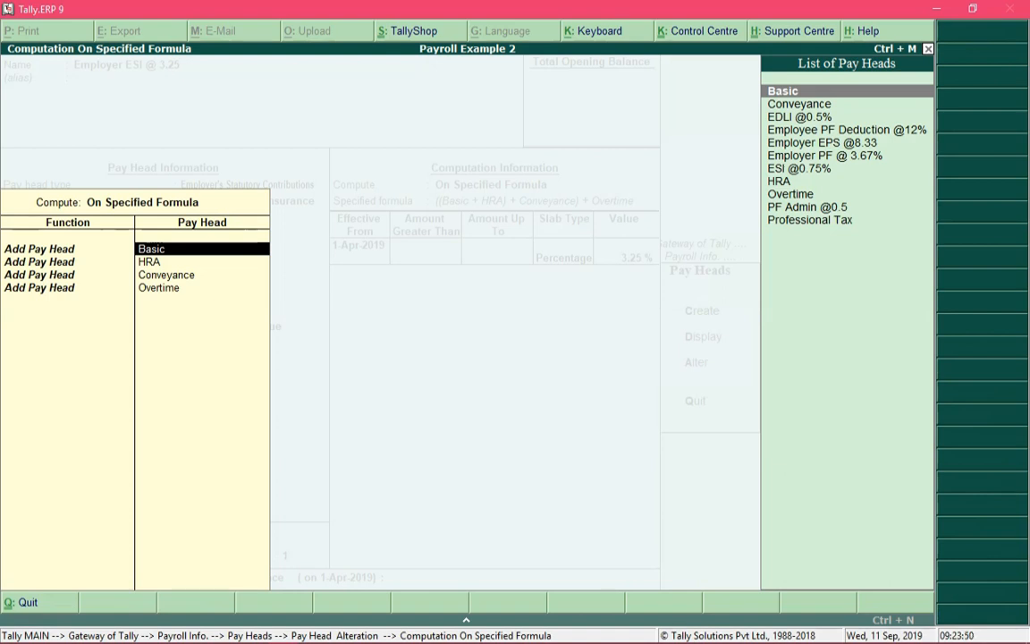
key(Return)
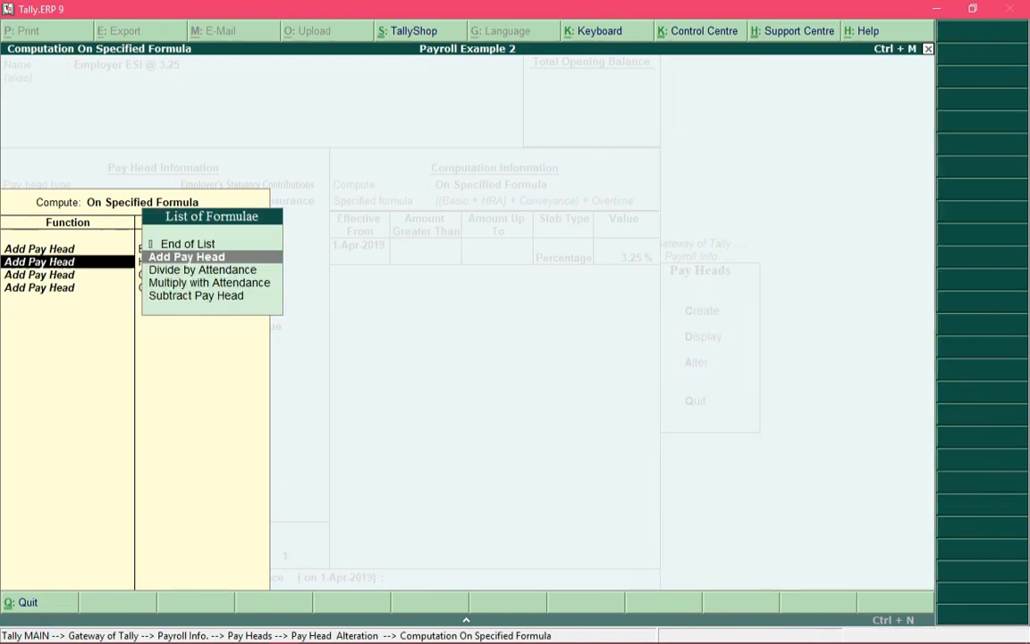
key(Return)
key(Return)
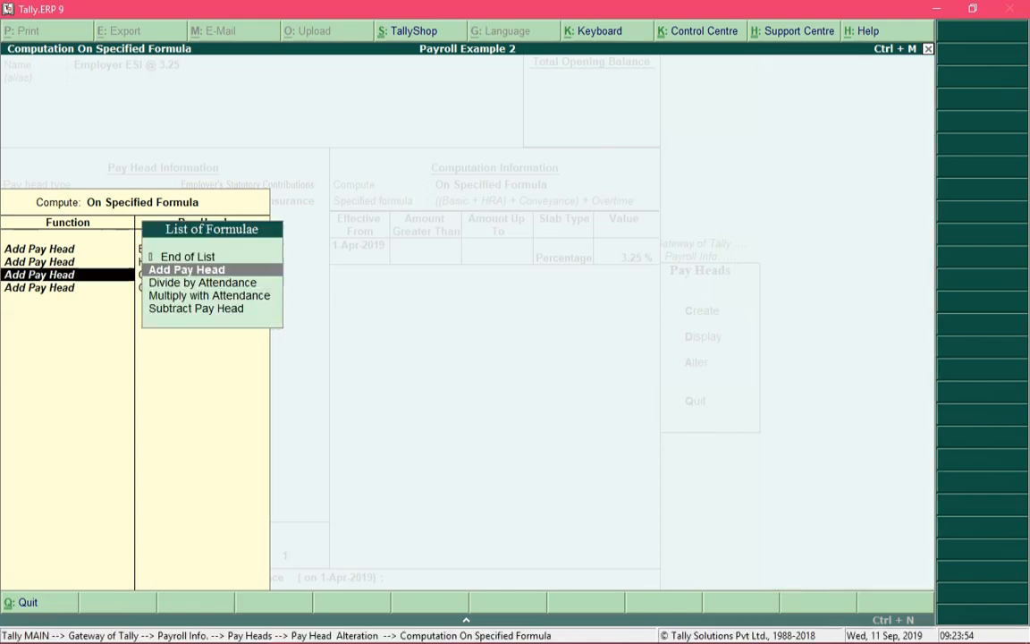
key(Return)
key(Return)
key(Return)
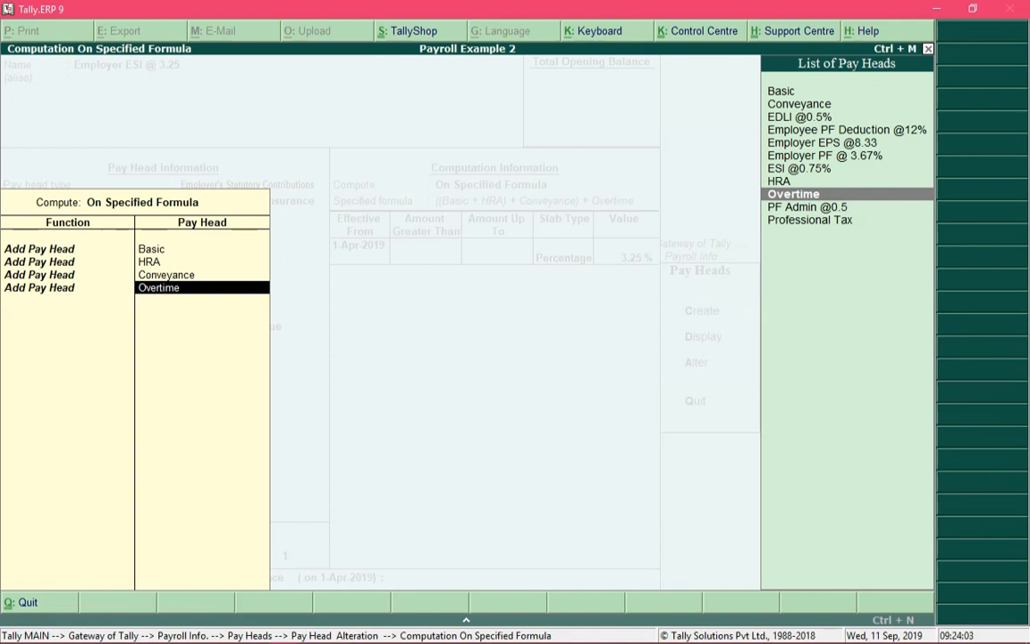
key(Return)
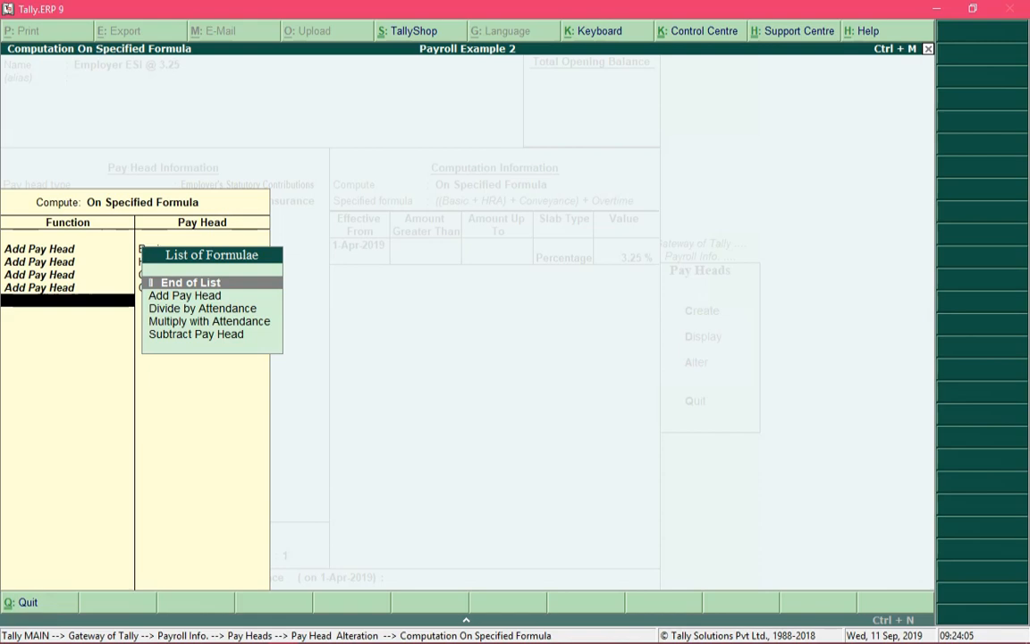
key(Return)
Examine the effective date, slab type and percentage value in the Employer ESI @ 3.25 computation slab.
key(Return)
key(Return)
key(Return)
key(Return)
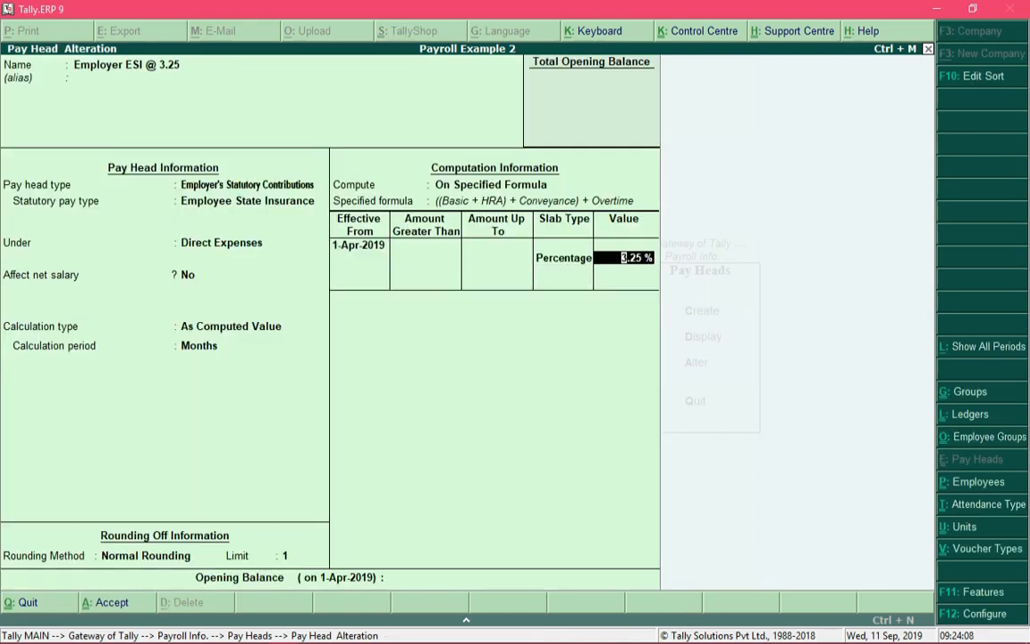
key(BackSpace)
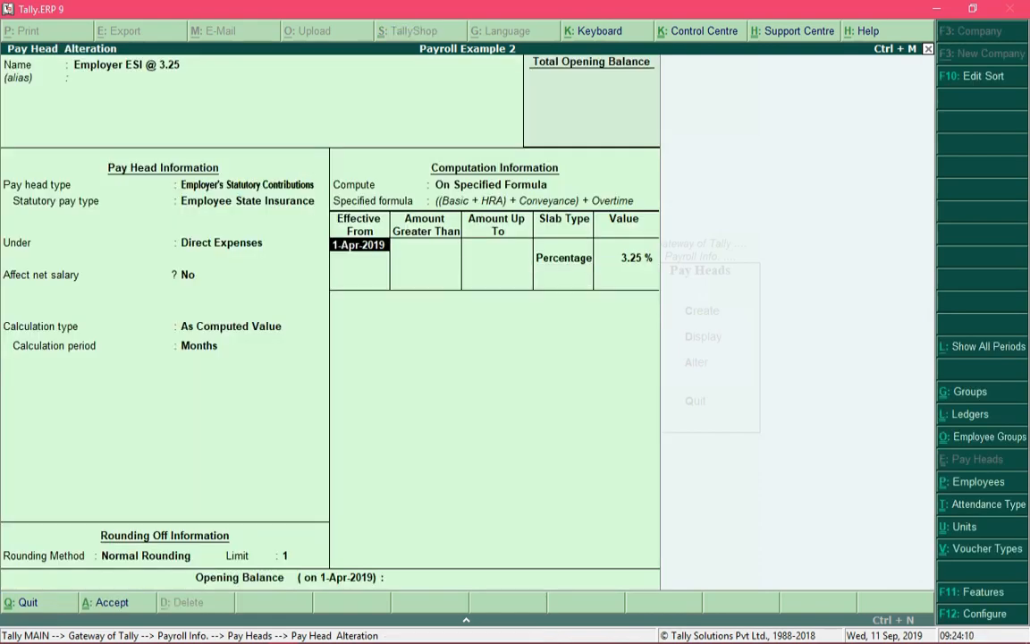
key(Return)
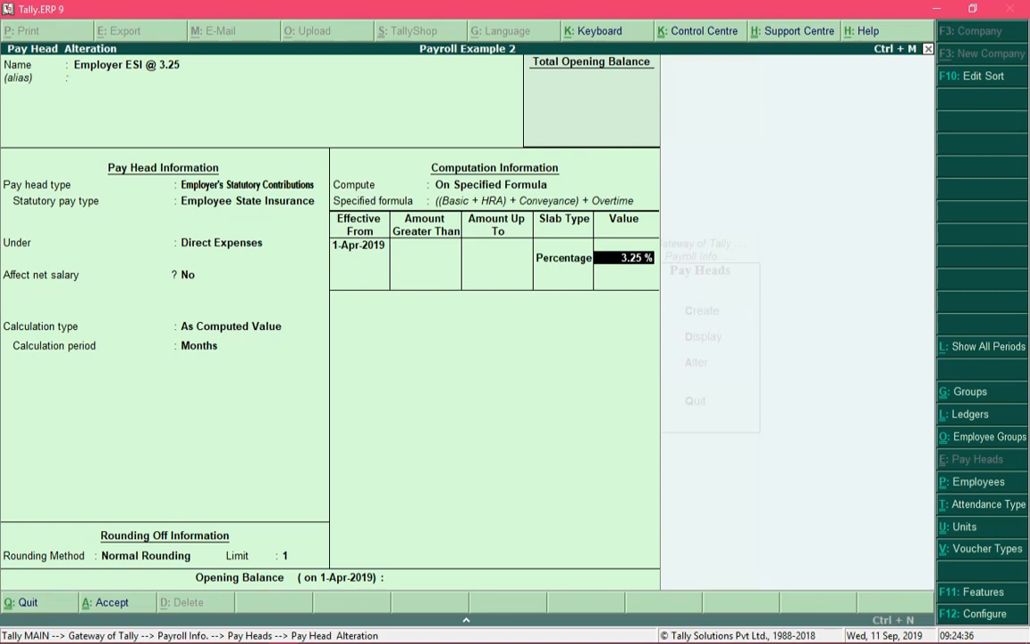
Keep the Employer ESI slab value, end the slab entries, and leave the opening balance blank to reach the acceptance prompt.
key(Up)
key(Down)
key(Return)
key(Return)
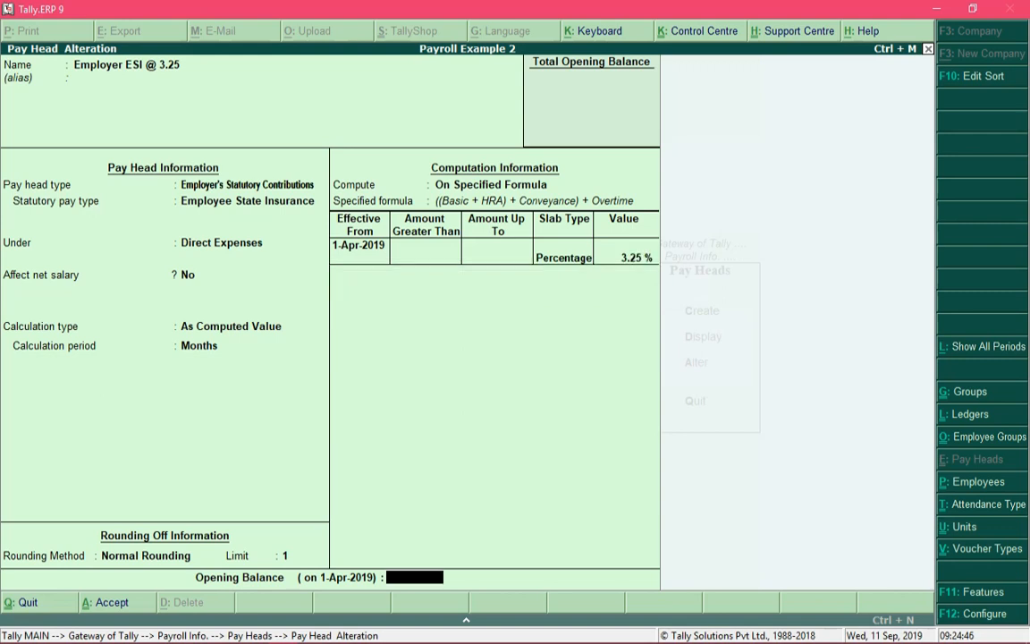
key(Return)
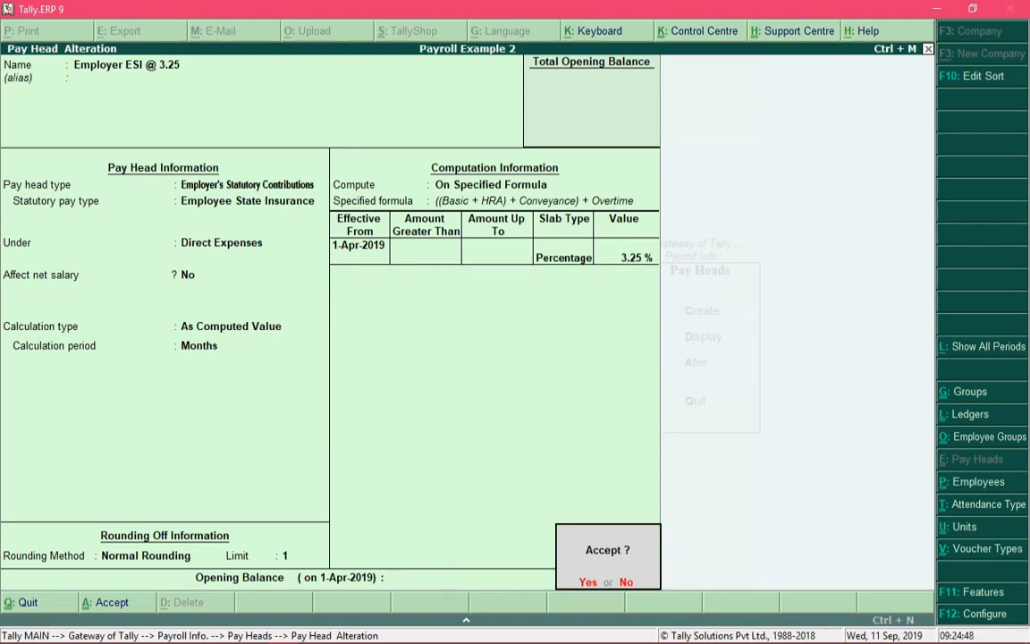